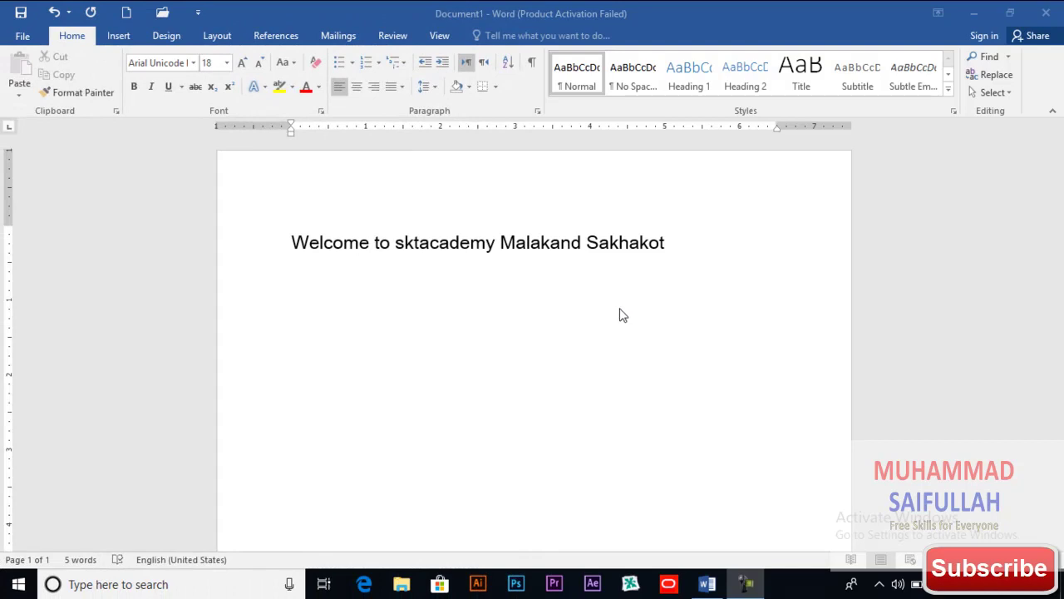
# Add the word 'Pakistaan' at the end of the first line.
pyautogui.click(684, 254)
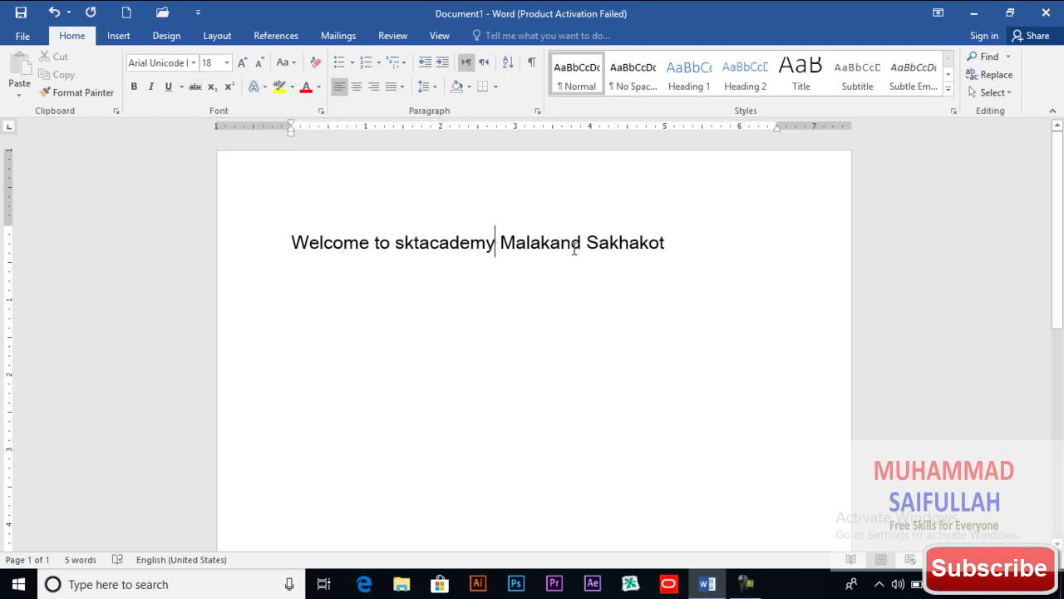
pyautogui.click(679, 248)
pyautogui.write('Pakista')
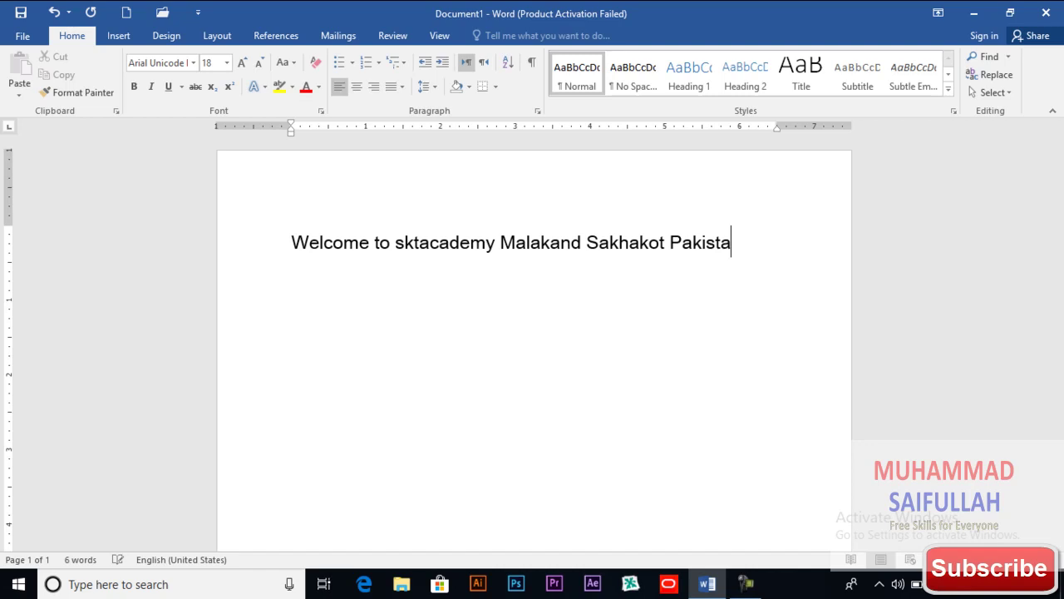
pyautogui.write('an')
pyautogui.press('Left')
pyautogui.press('Left')
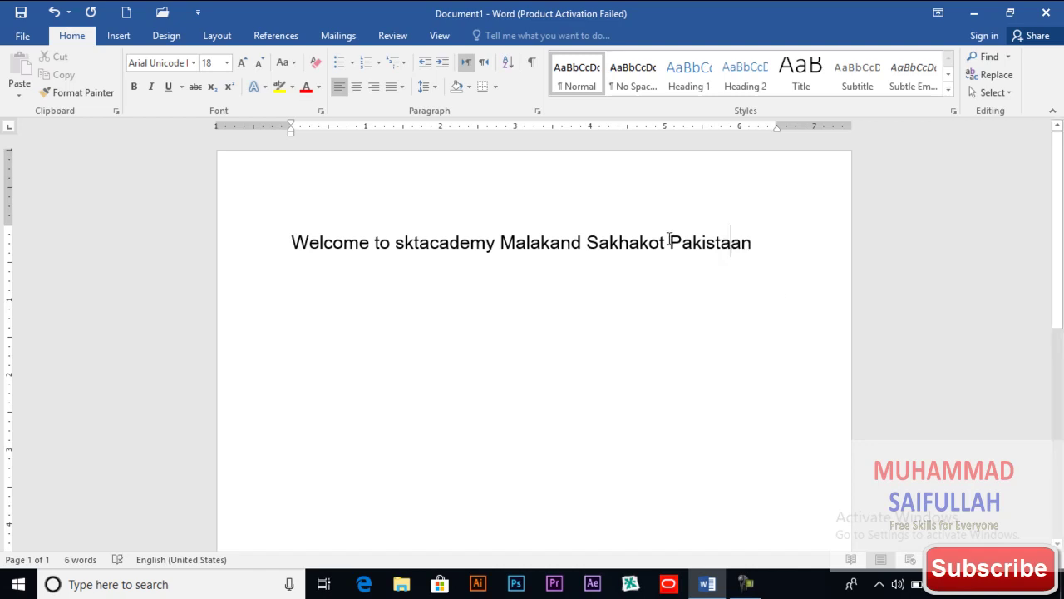
# Select 'Pakistaan' and apply strikethrough to it.
pyautogui.moveTo(671, 242); pyautogui.dragTo(736, 257)
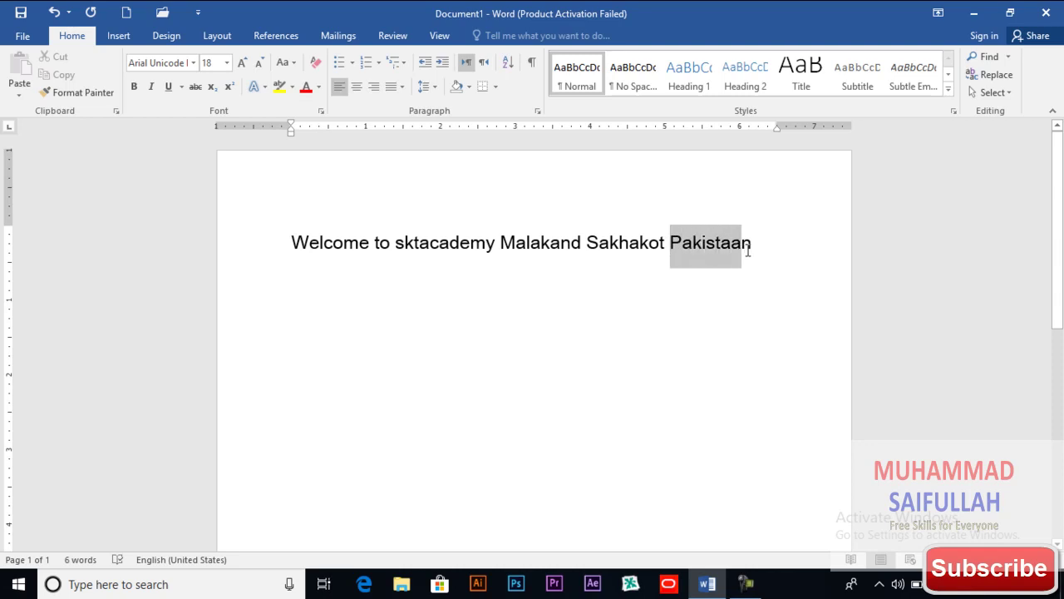
pyautogui.click(712, 249)
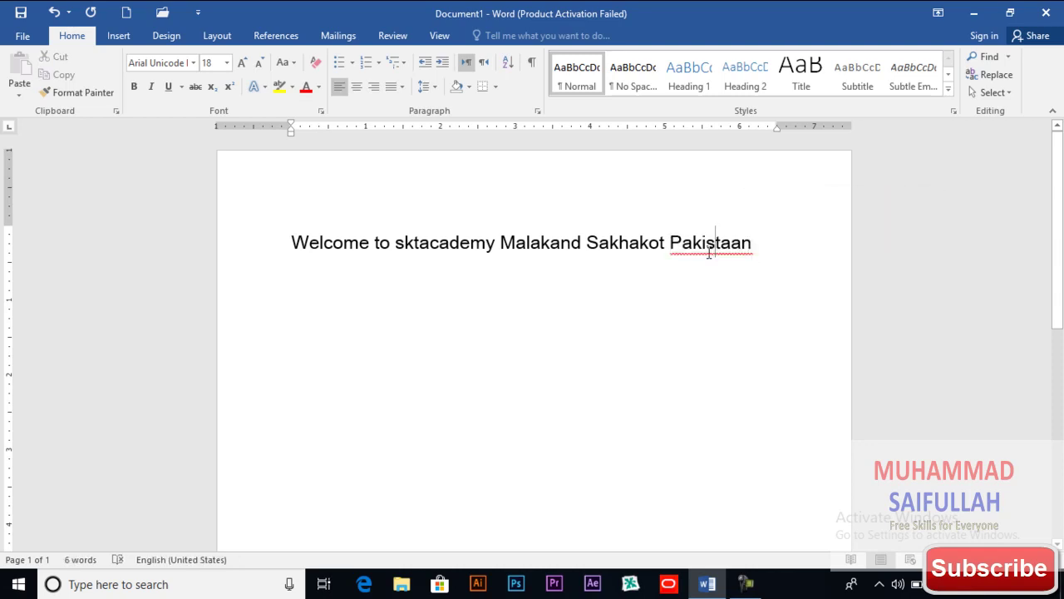
pyautogui.moveTo(753, 248); pyautogui.dragTo(731, 250)
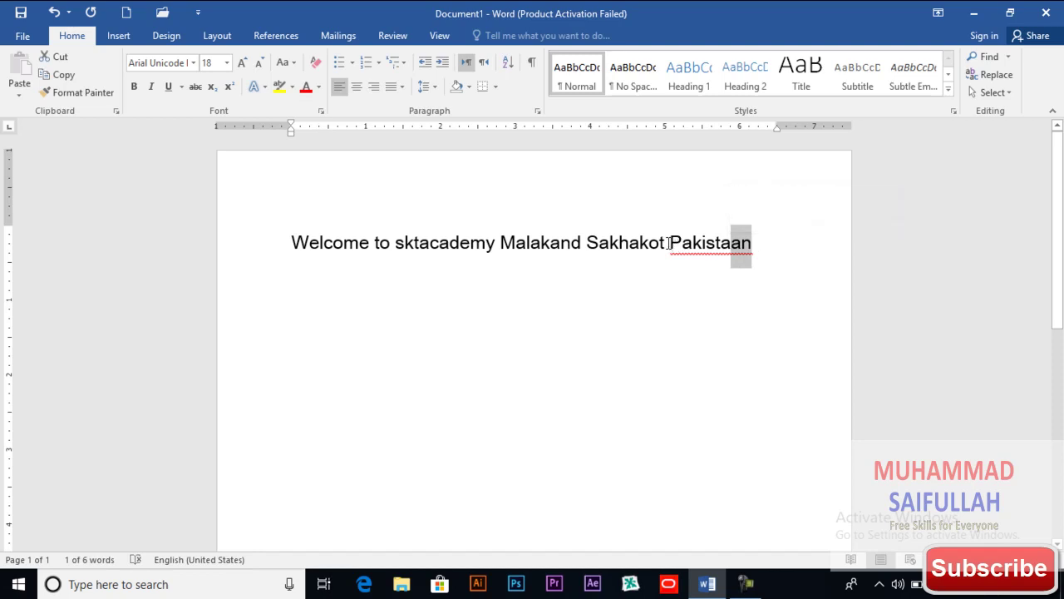
pyautogui.moveTo(765, 250); pyautogui.dragTo(673, 245)
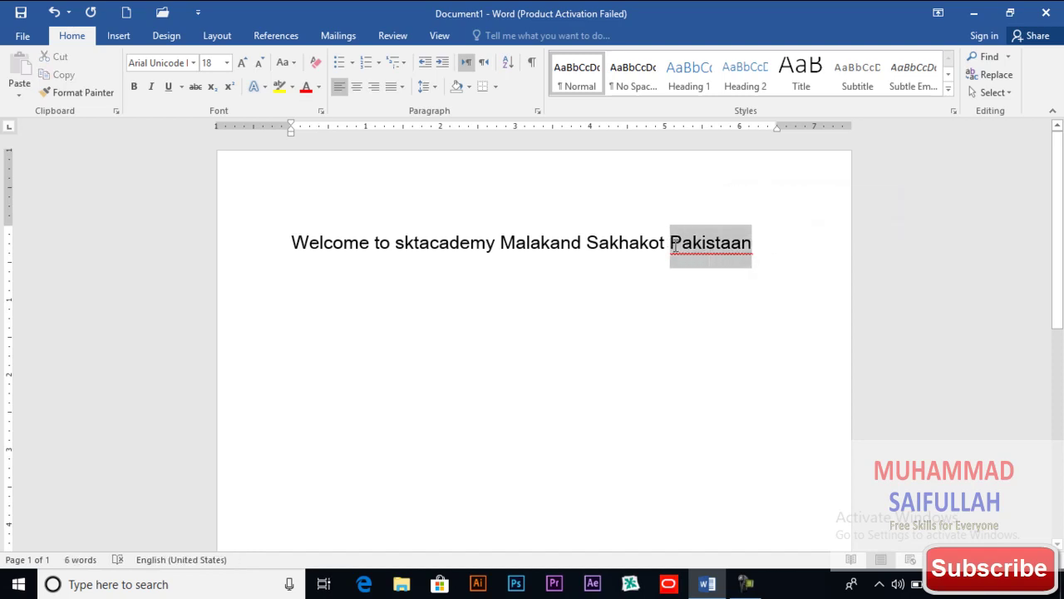
pyautogui.click(193, 87)
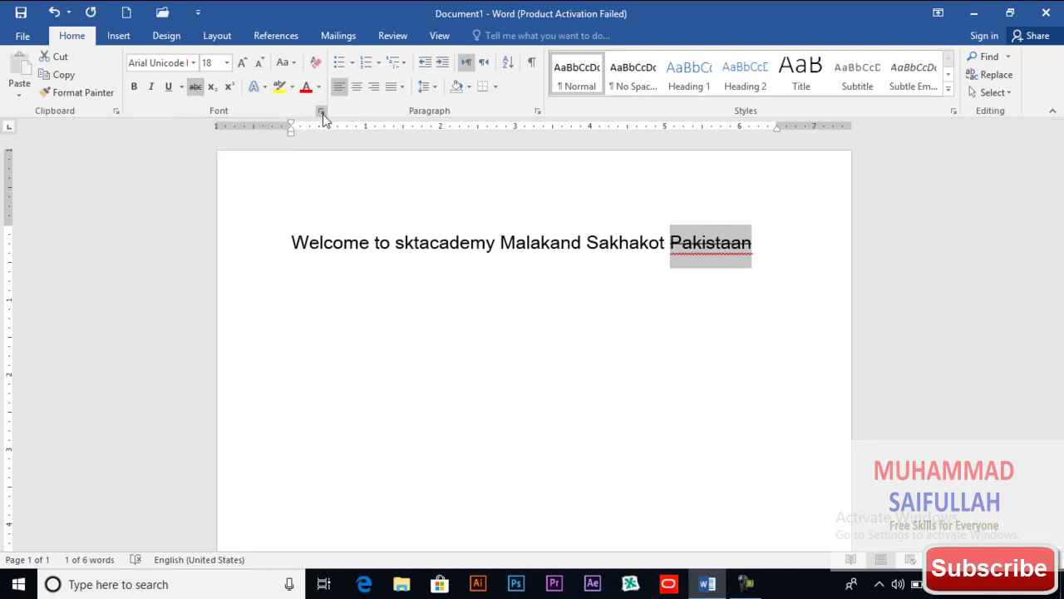
# Check the spelling suggestions for 'Pakistaan' without accepting any.
pyautogui.rightClick(748, 258)
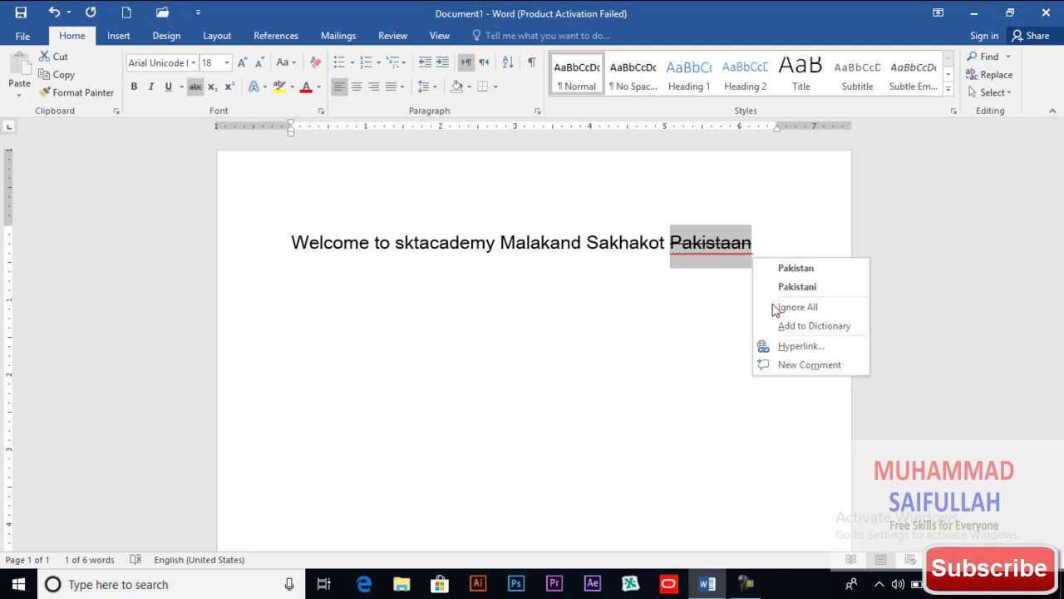
pyautogui.click(705, 247)
pyautogui.moveTo(762, 242); pyautogui.dragTo(675, 251)
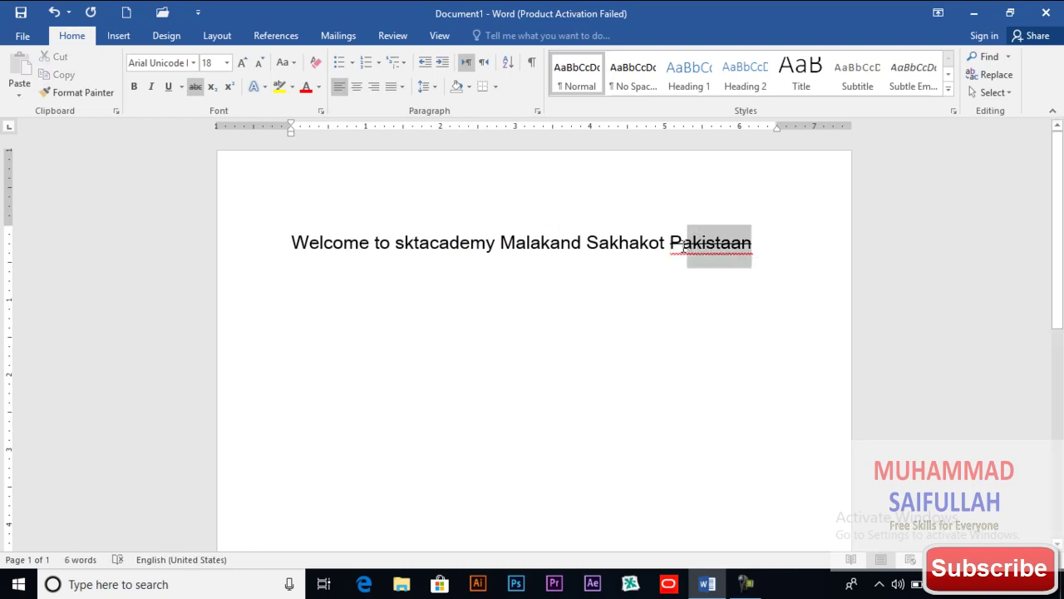
pyautogui.rightClick(728, 251)
pyautogui.click(707, 246)
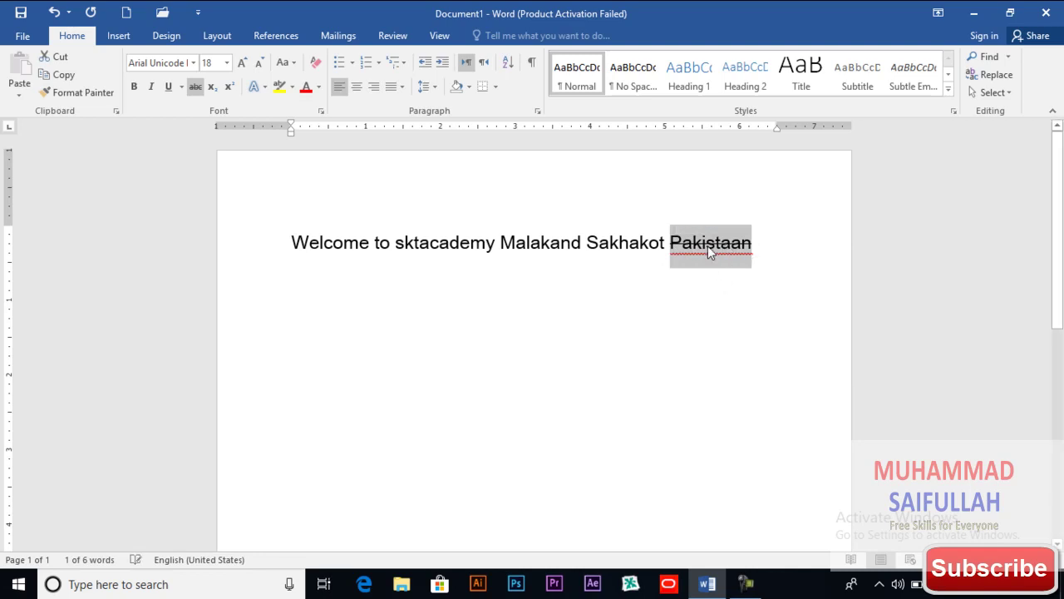
pyautogui.click(322, 114)
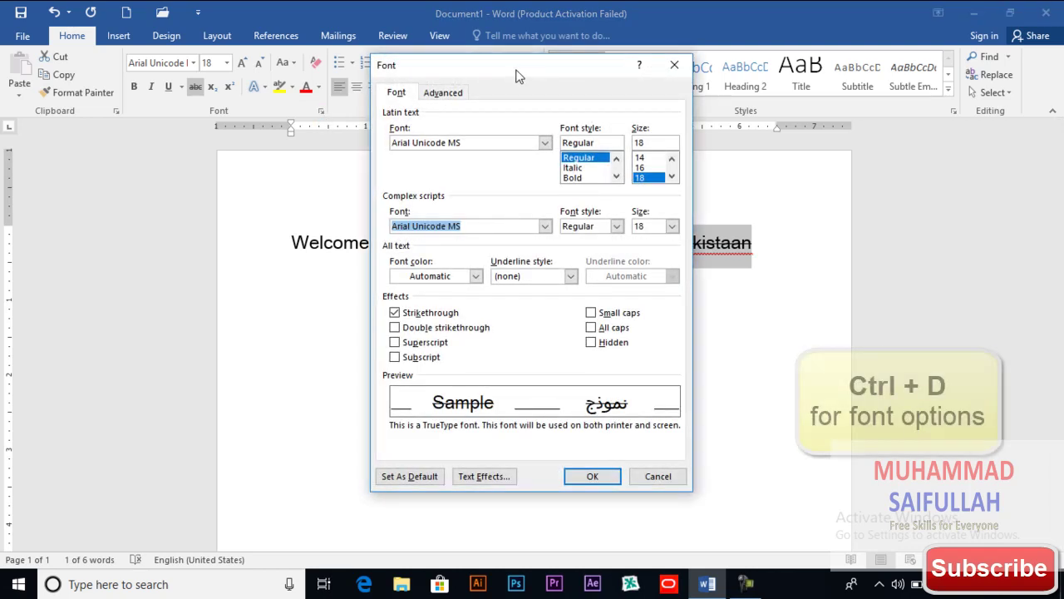
pyautogui.moveTo(515, 75); pyautogui.dragTo(321, 69)
pyautogui.click(197, 325)
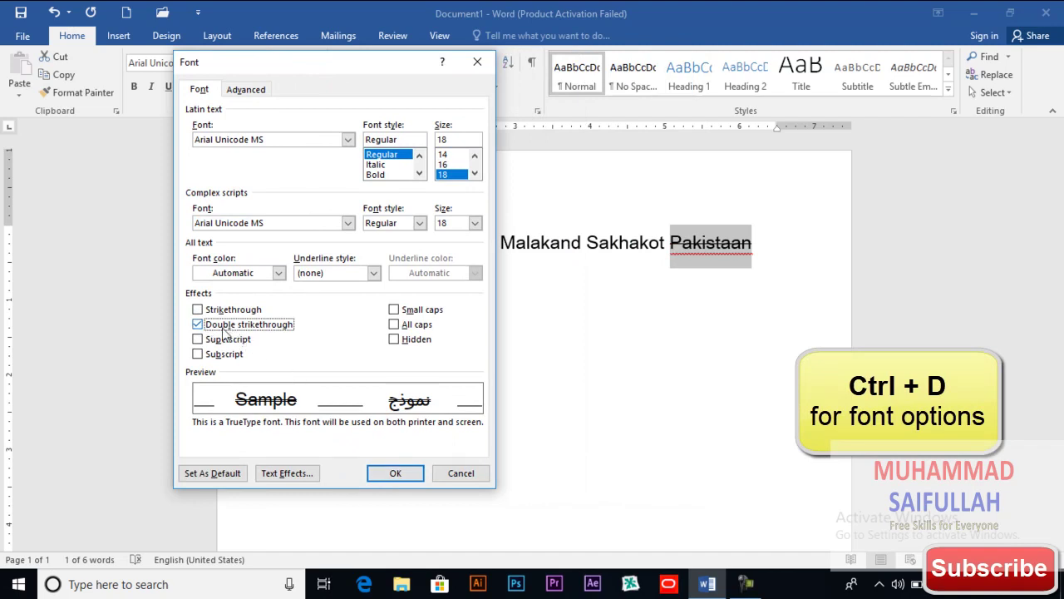
pyautogui.click(393, 473)
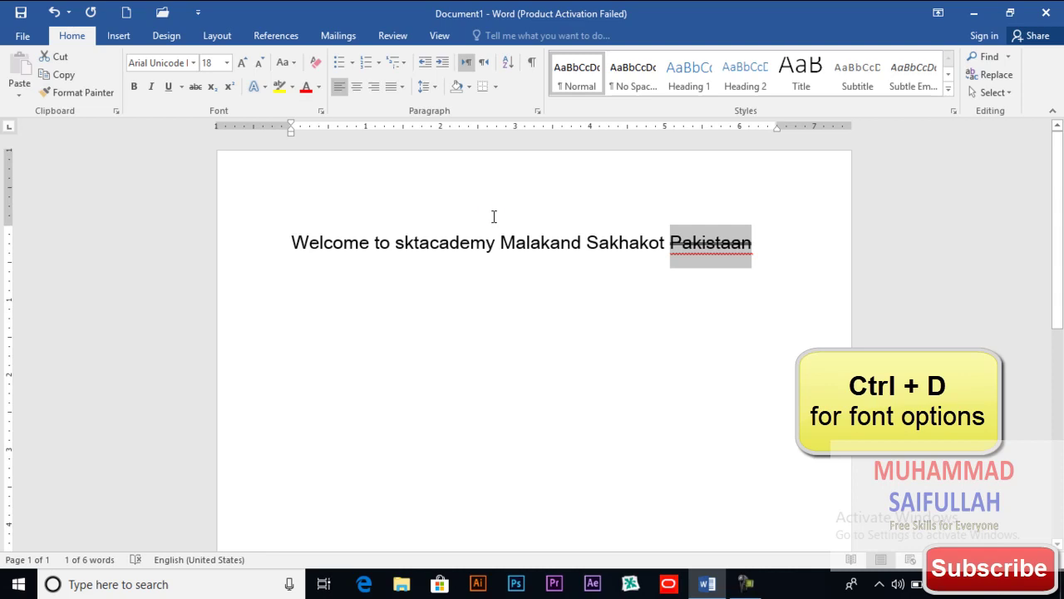
pyautogui.hotkey('ctrl', 'd')
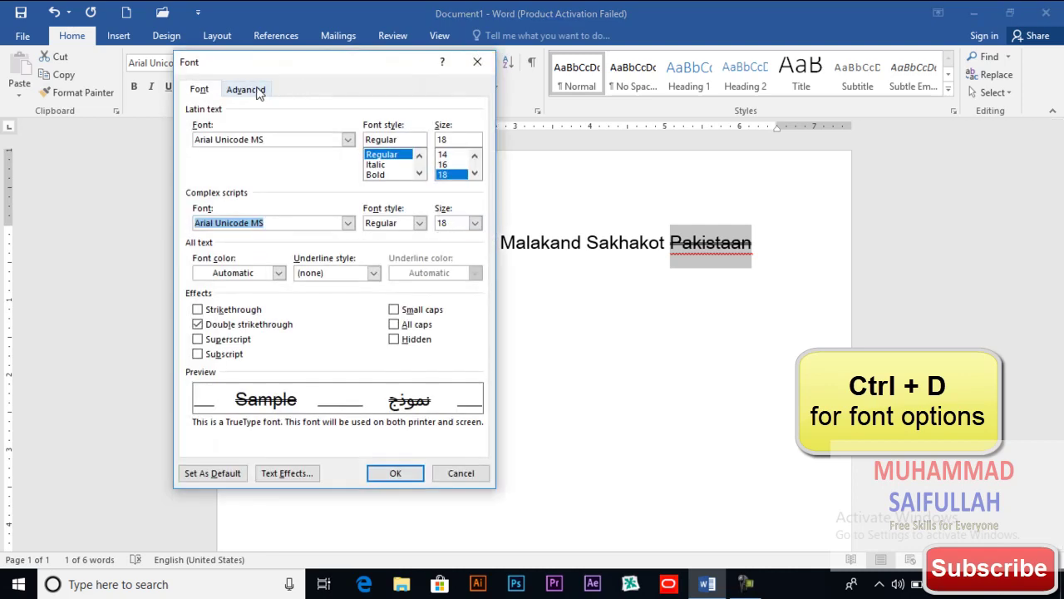
pyautogui.click(208, 309)
pyautogui.click(208, 325)
pyautogui.click(198, 309)
pyautogui.click(197, 325)
pyautogui.click(197, 309)
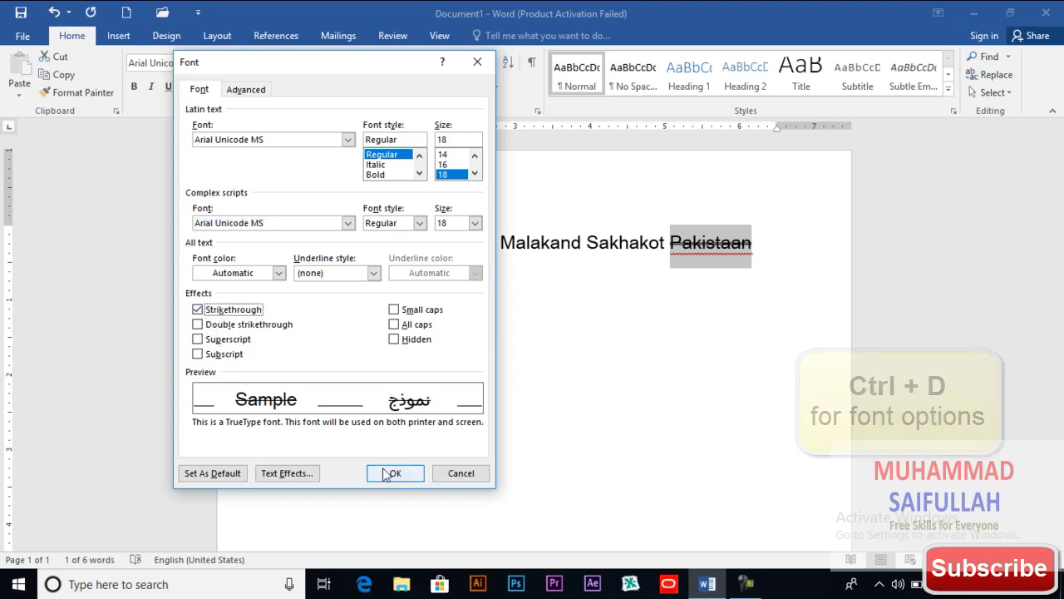
pyautogui.click(390, 473)
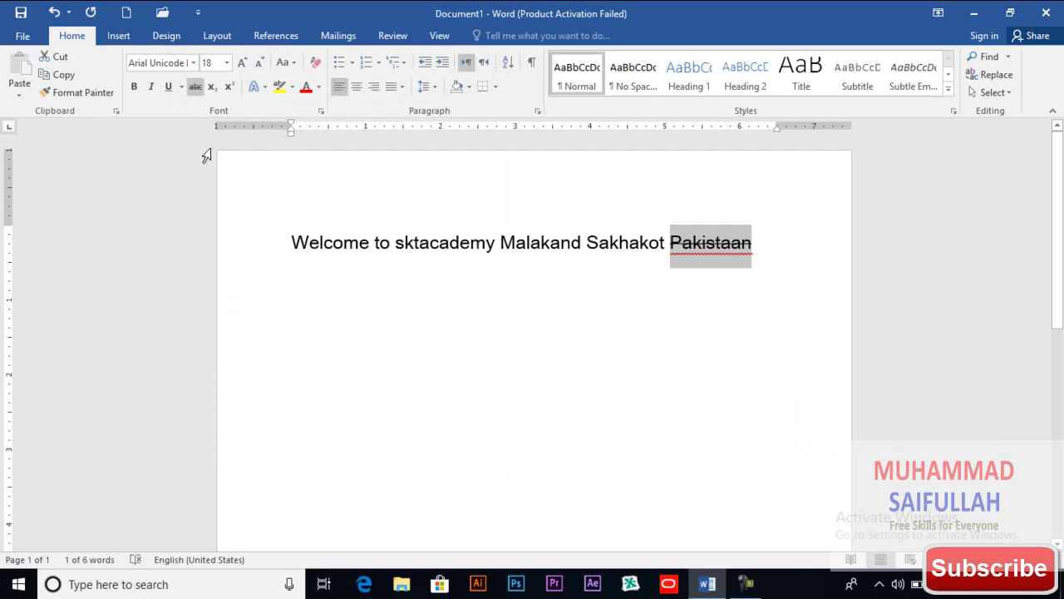
# Remove the strikethrough and correct 'Pakistaan' to 'Pakistan'.
pyautogui.click(198, 89)
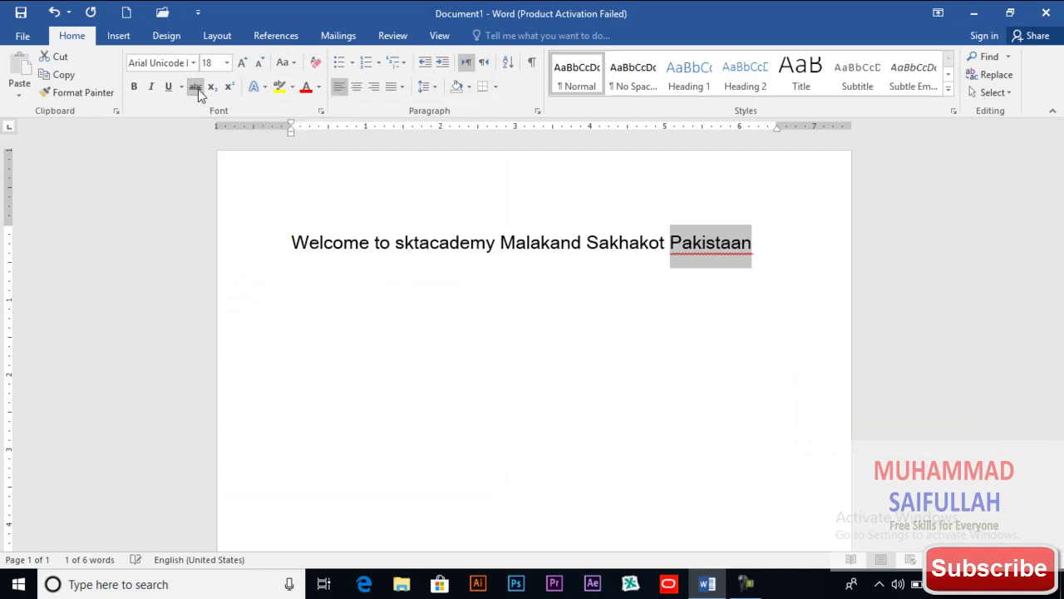
pyautogui.click(732, 243)
pyautogui.press('BackSpace')
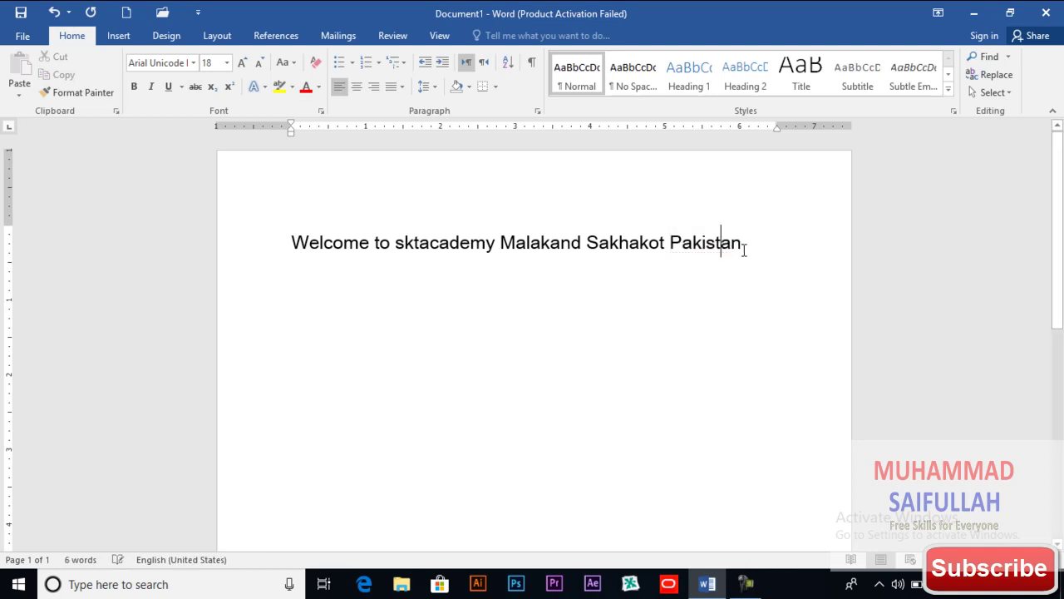
# Add a new line below reading 'H2SO4'.
pyautogui.click(744, 249)
pyautogui.press('Return')
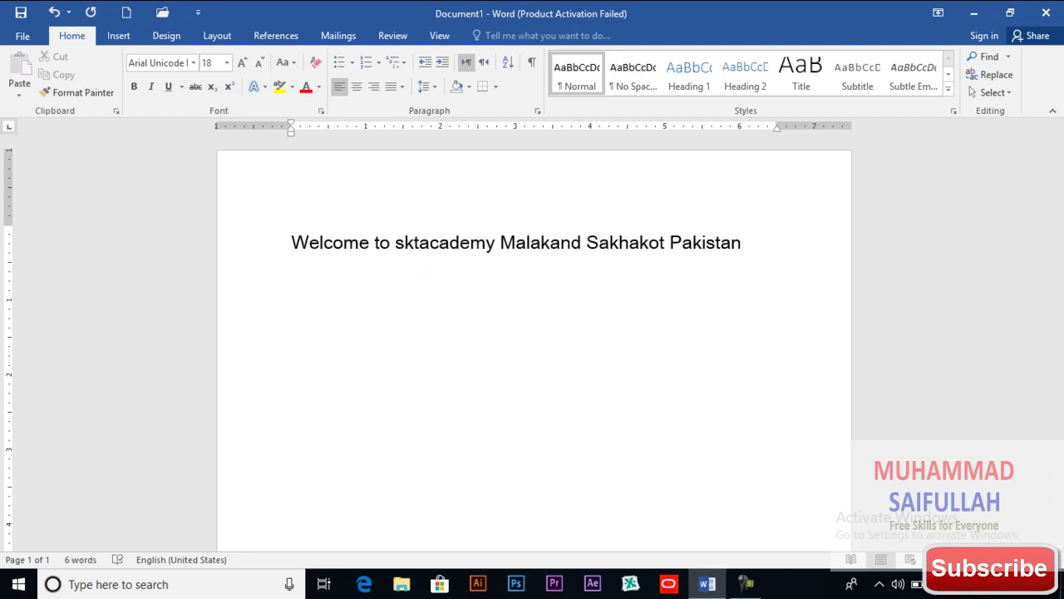
pyautogui.write('H')
pyautogui.write('2SO4')
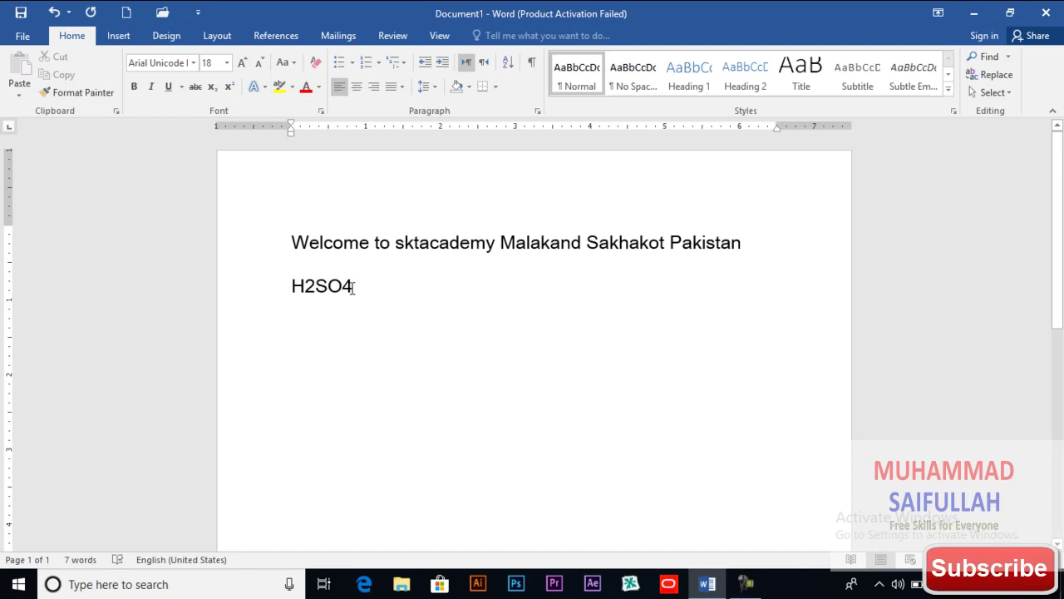
# Make the 4 and then the 2 in H2SO4 subscripts.
pyautogui.click(308, 287)
pyautogui.moveTo(315, 289); pyautogui.dragTo(306, 291)
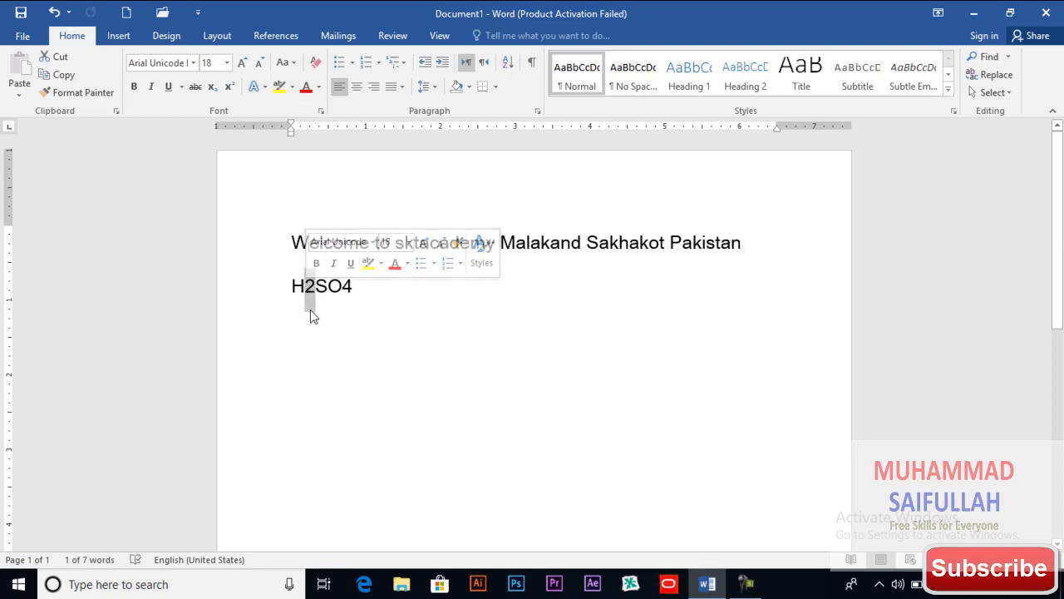
pyautogui.click(355, 287)
pyautogui.moveTo(357, 287); pyautogui.dragTo(344, 288)
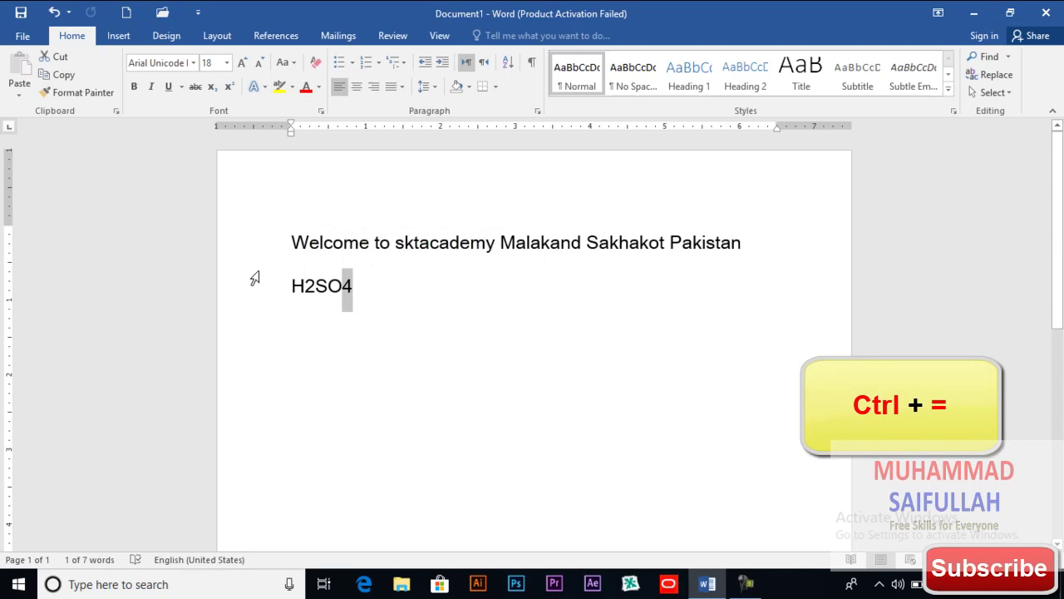
pyautogui.click(217, 90)
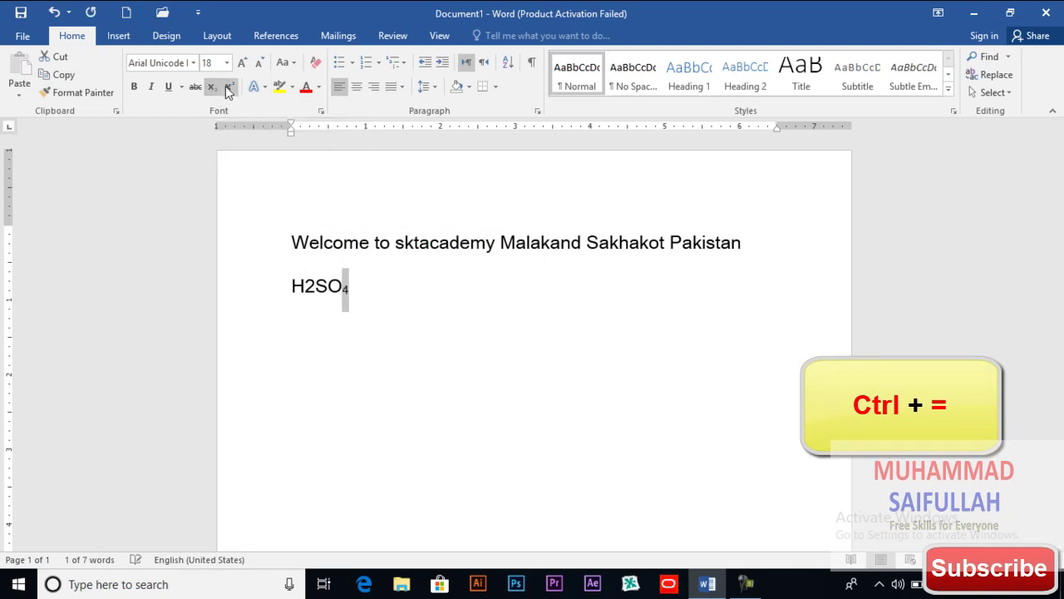
pyautogui.click(314, 286)
pyautogui.moveTo(312, 287); pyautogui.dragTo(304, 287)
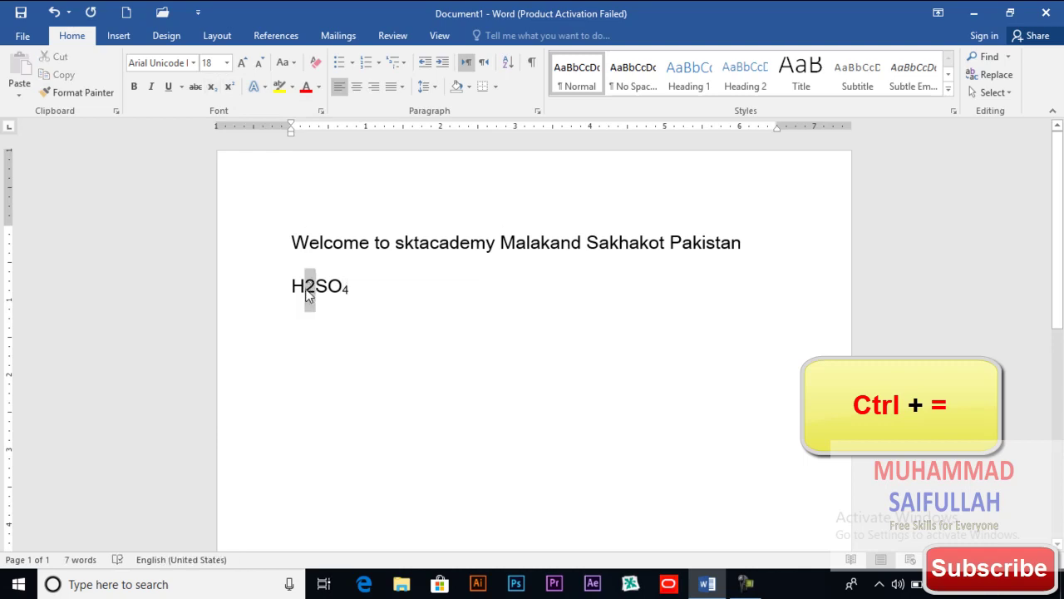
pyautogui.click(212, 87)
# Toggle the 2 and 4 subscripts off and on again, then start a new line.
pyautogui.click(378, 287)
pyautogui.moveTo(347, 291); pyautogui.dragTo(341, 300)
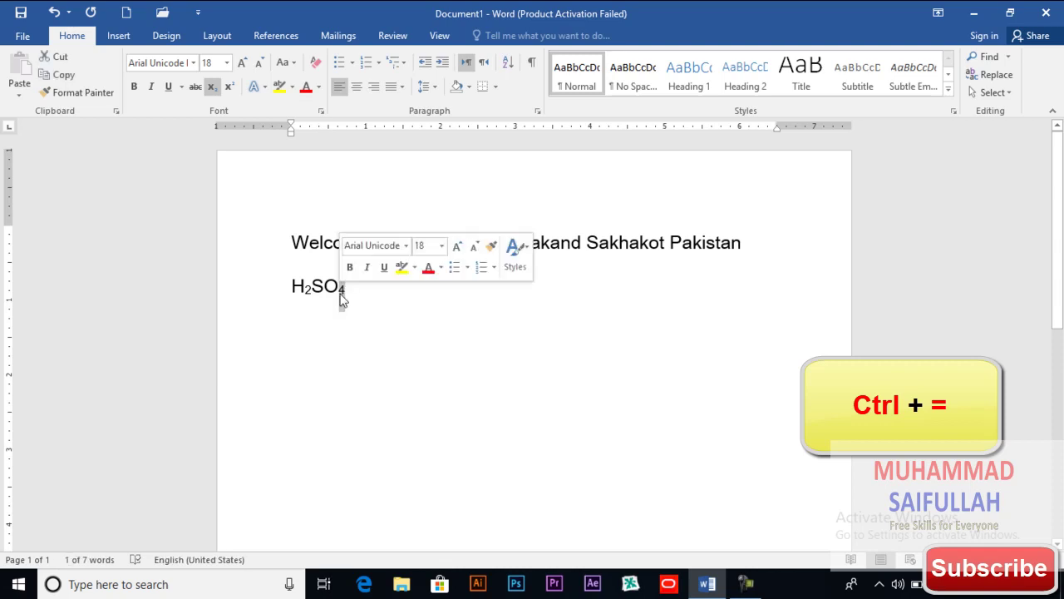
pyautogui.click(213, 87)
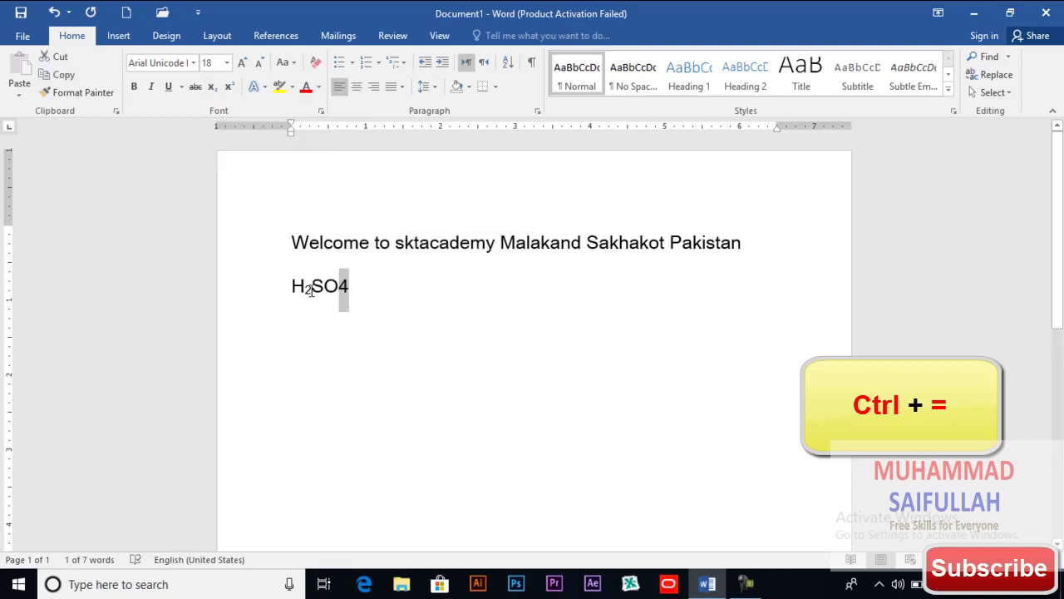
pyautogui.moveTo(310, 290); pyautogui.dragTo(304, 294)
pyautogui.click(213, 89)
pyautogui.click(213, 88)
pyautogui.moveTo(356, 291); pyautogui.dragTo(340, 295)
pyautogui.click(212, 86)
pyautogui.click(376, 305)
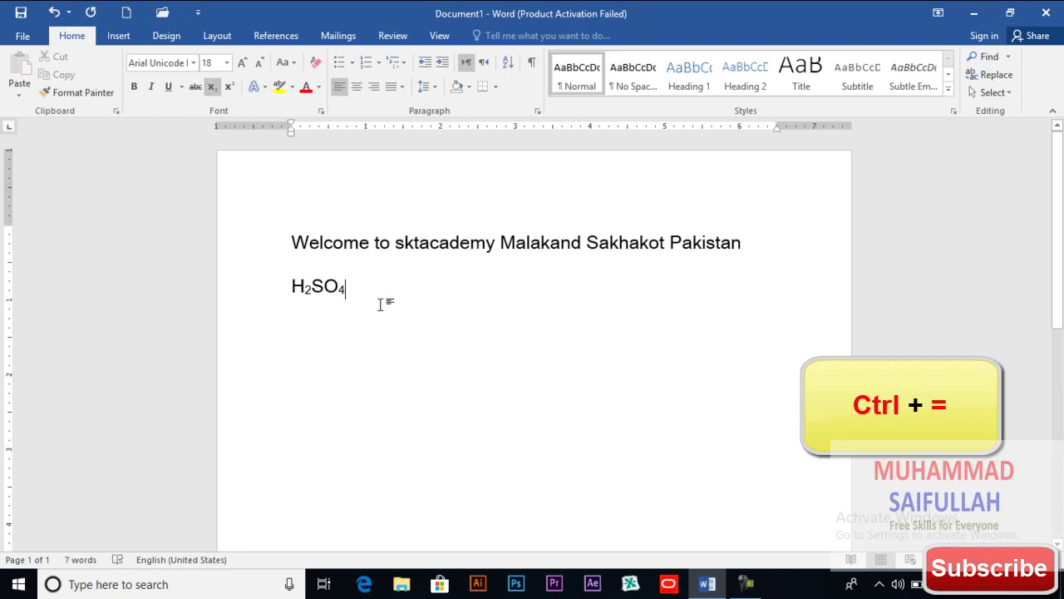
pyautogui.press('Return')
pyautogui.write('(X')
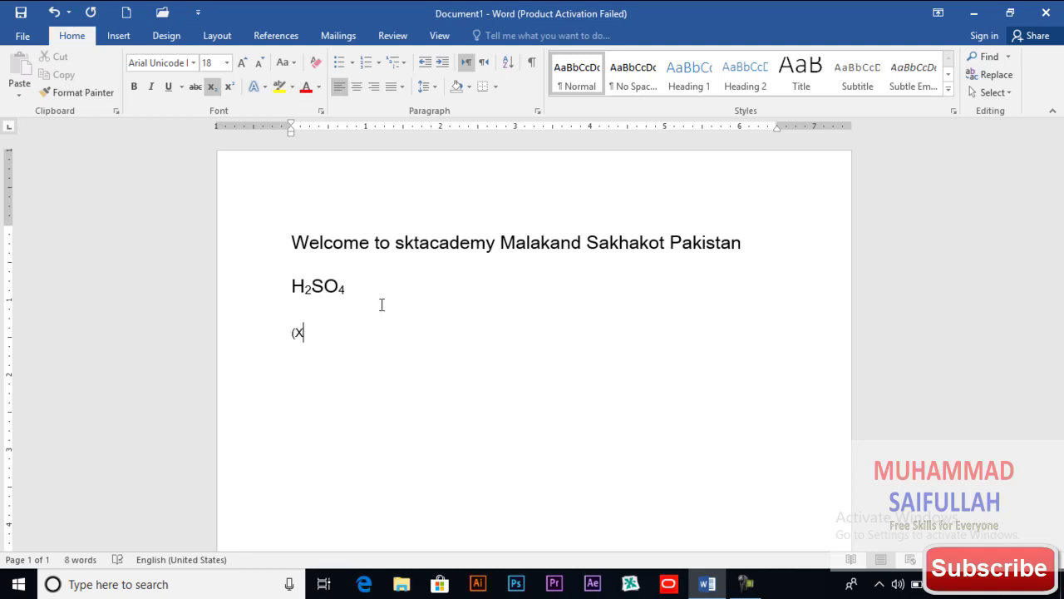
# Finish typing '(X) 3' and enlarge it to 28 pt.
pyautogui.write(') 3')
pyautogui.moveTo(326, 337); pyautogui.dragTo(282, 337)
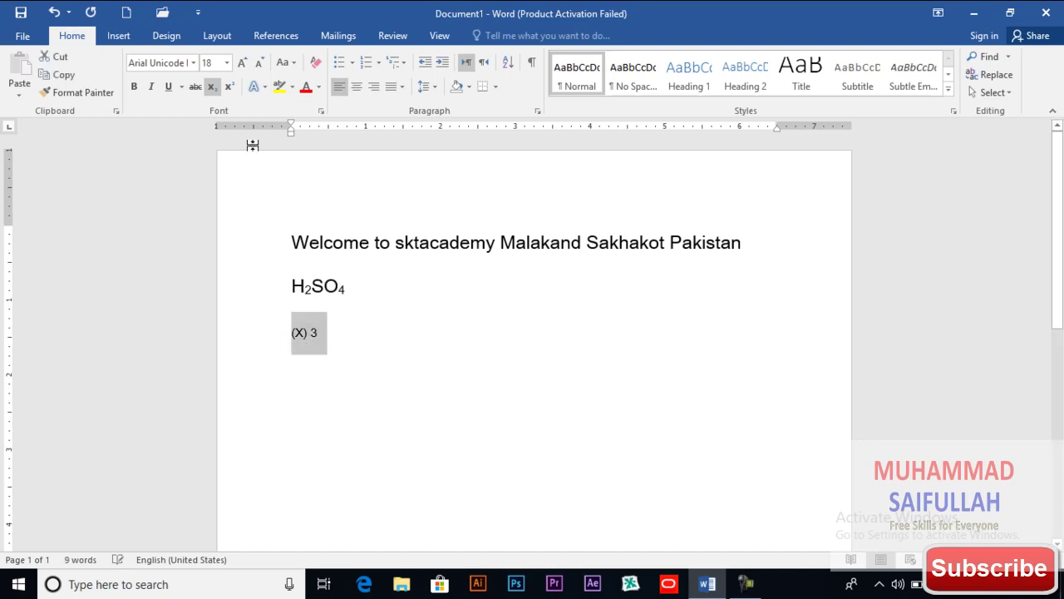
pyautogui.click(242, 62)
pyautogui.click(242, 62)
pyautogui.click(242, 63)
pyautogui.click(242, 62)
pyautogui.click(242, 63)
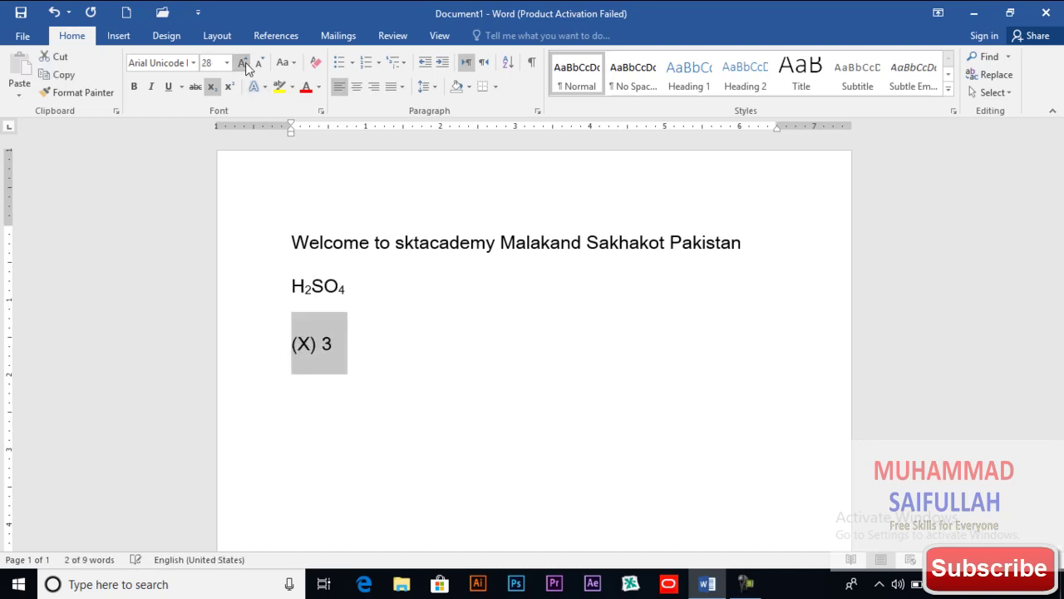
pyautogui.click(327, 351)
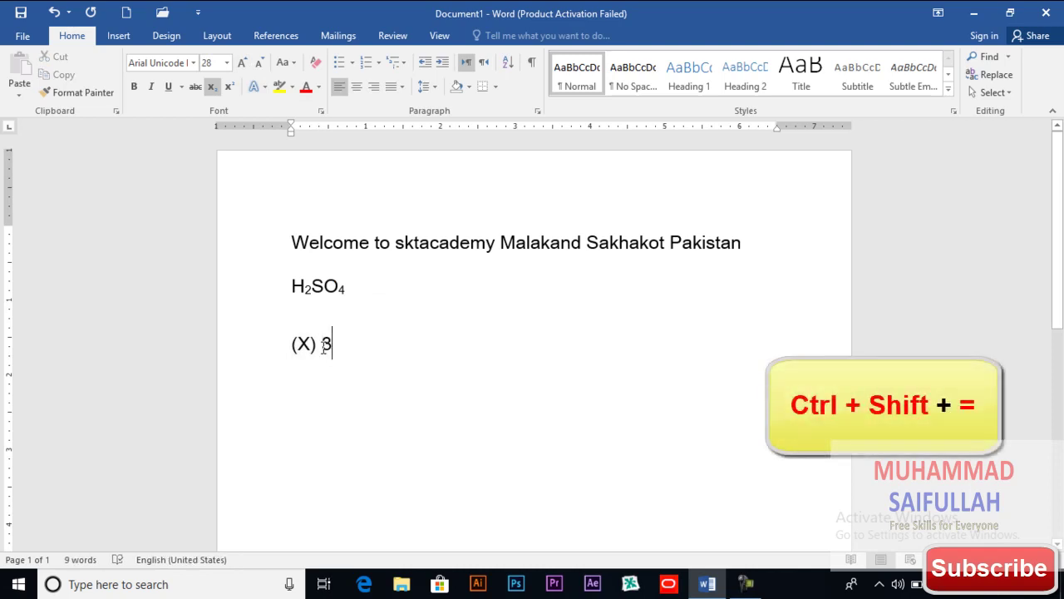
# Raise the 3 after (X) to superscript, then select all lines on the page.
pyautogui.doubleClick(325, 344)
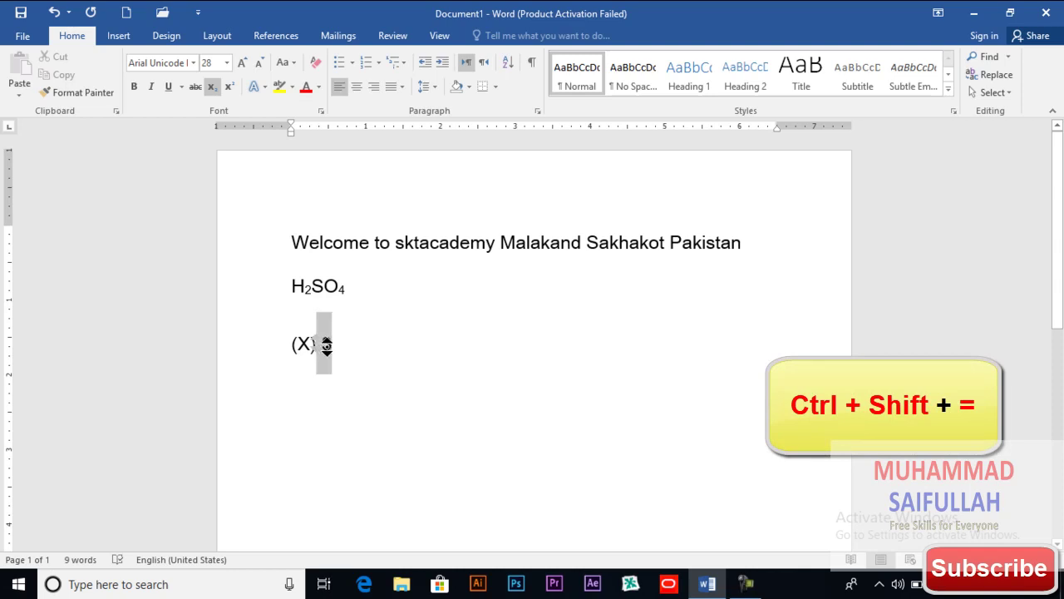
pyautogui.click(337, 343)
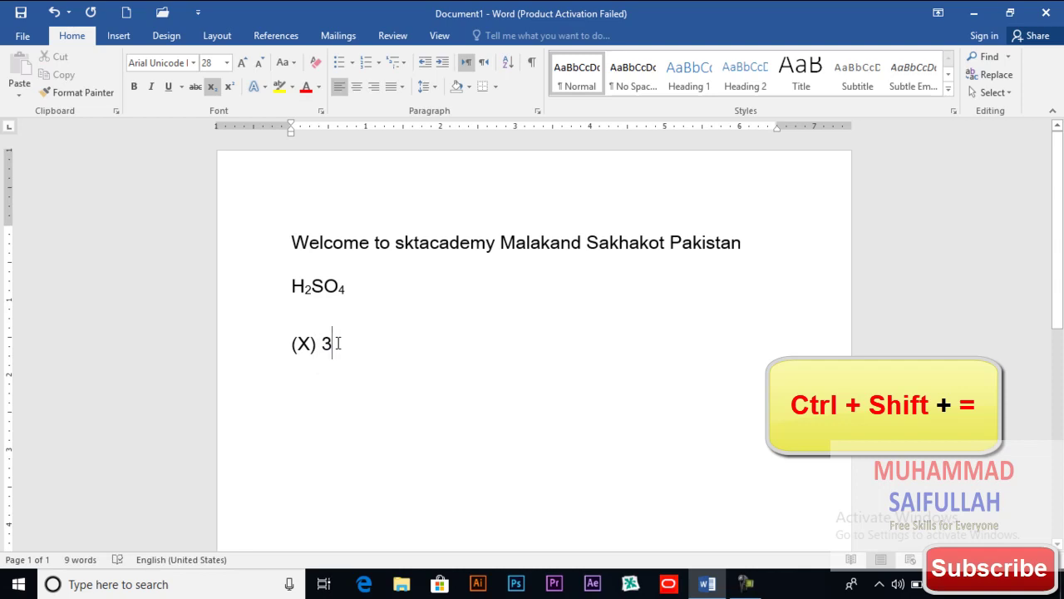
pyautogui.doubleClick(339, 343)
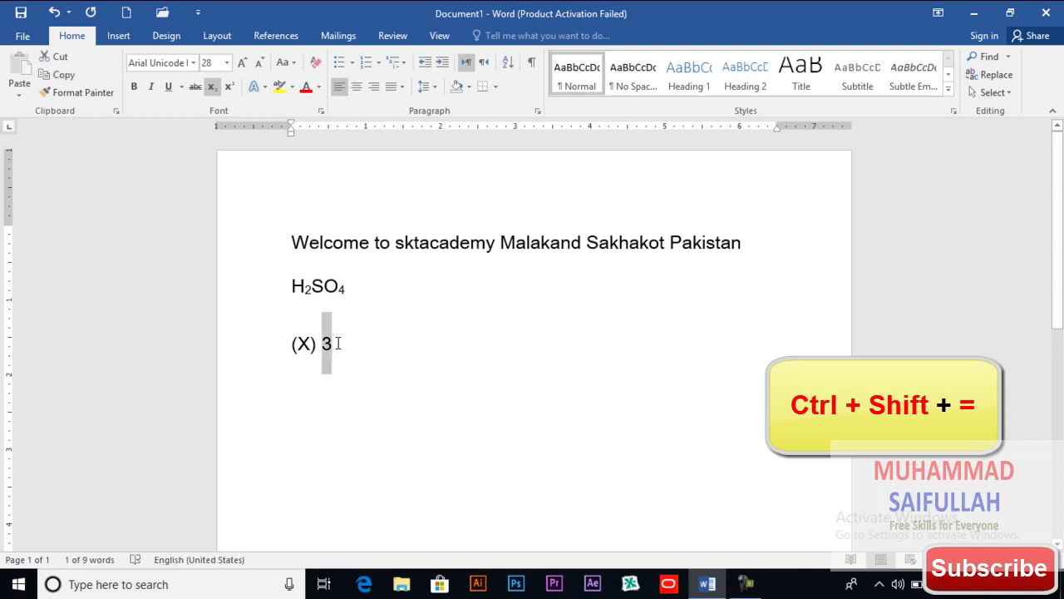
pyautogui.click(229, 87)
pyautogui.click(358, 344)
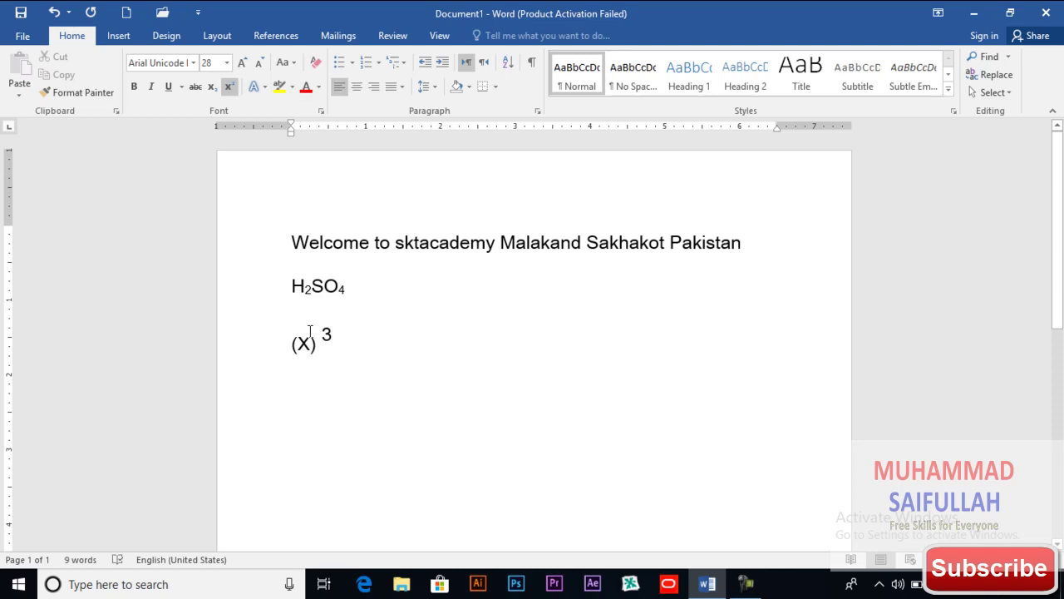
pyautogui.moveTo(337, 349); pyautogui.dragTo(259, 253)
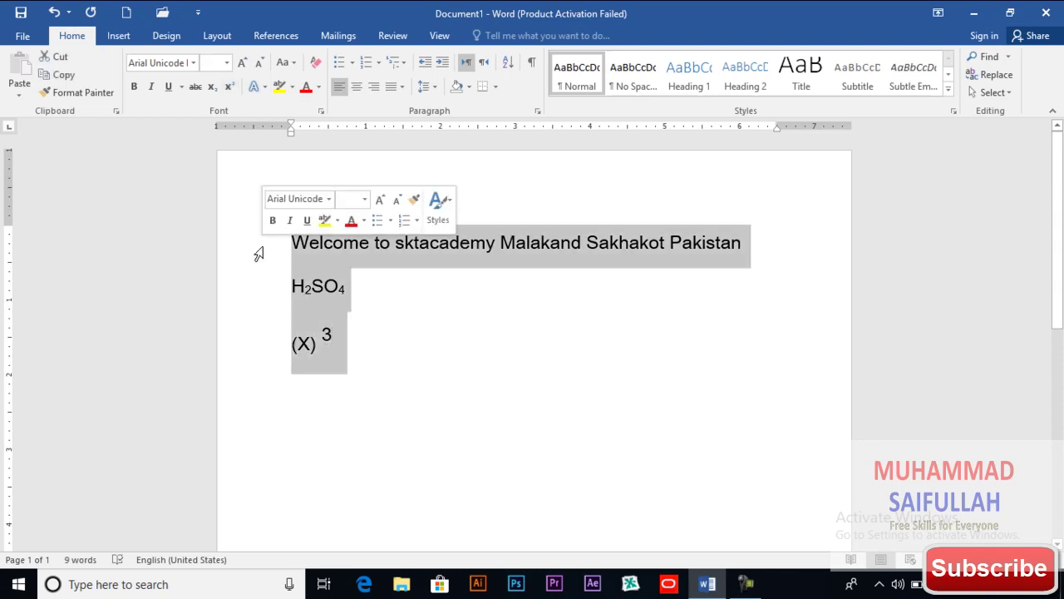
# Delete all the selected lines and start typing =rand() on the blank page.
pyautogui.press('Delete')
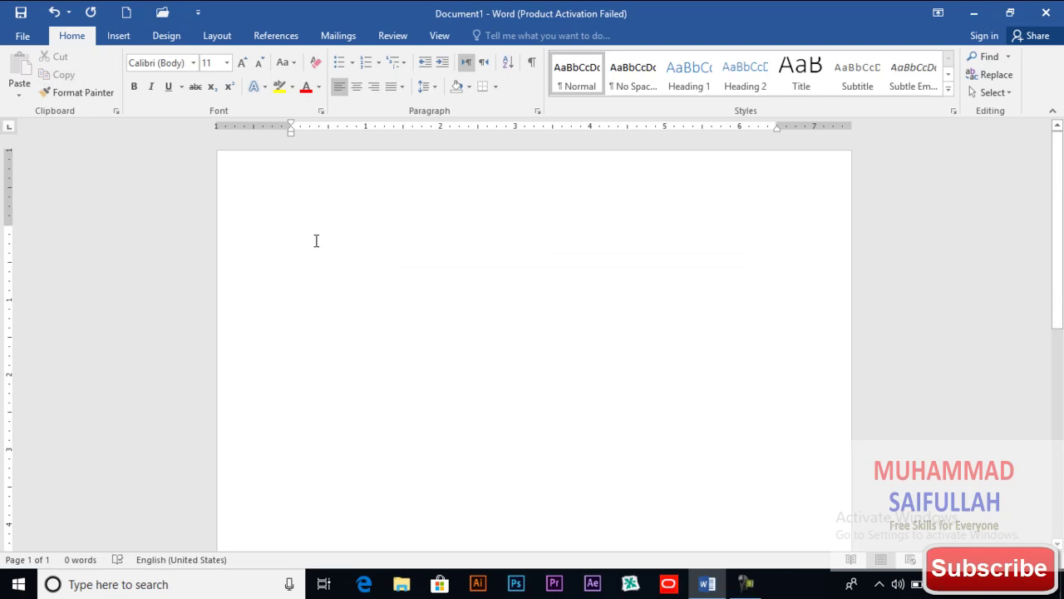
pyautogui.write('=')
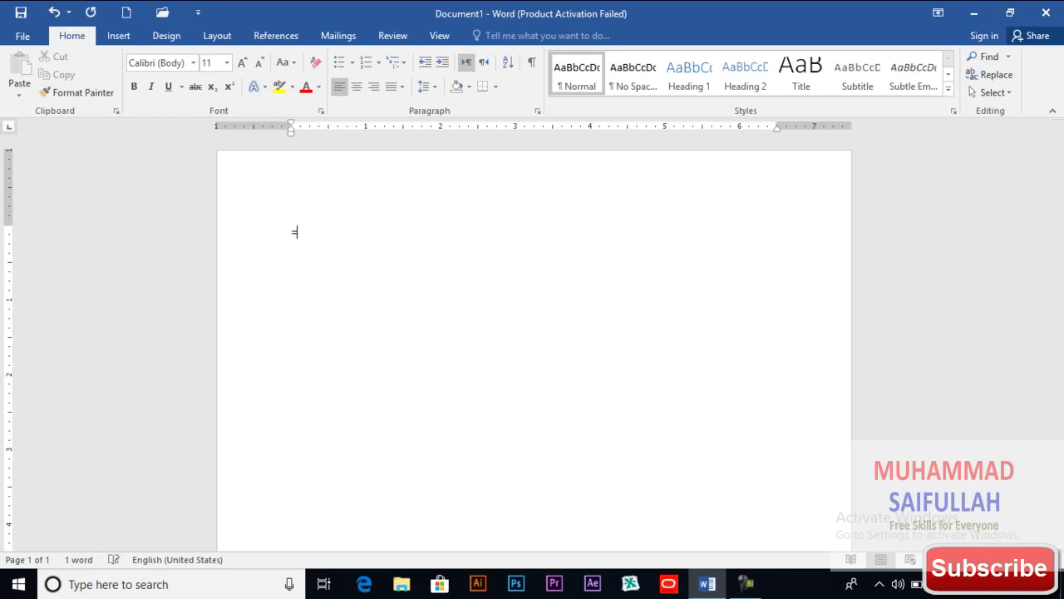
pyautogui.write('rand()')
# Generate five sample-text paragraphs (239 words) from =rand() and place the cursor at their end.
pyautogui.press('Return')
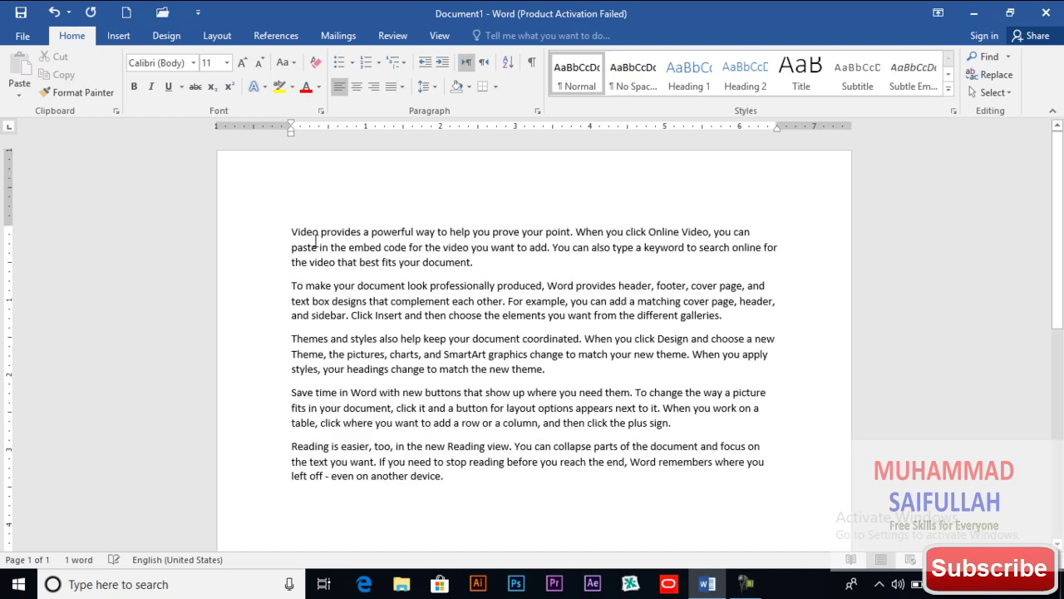
pyautogui.click(489, 485)
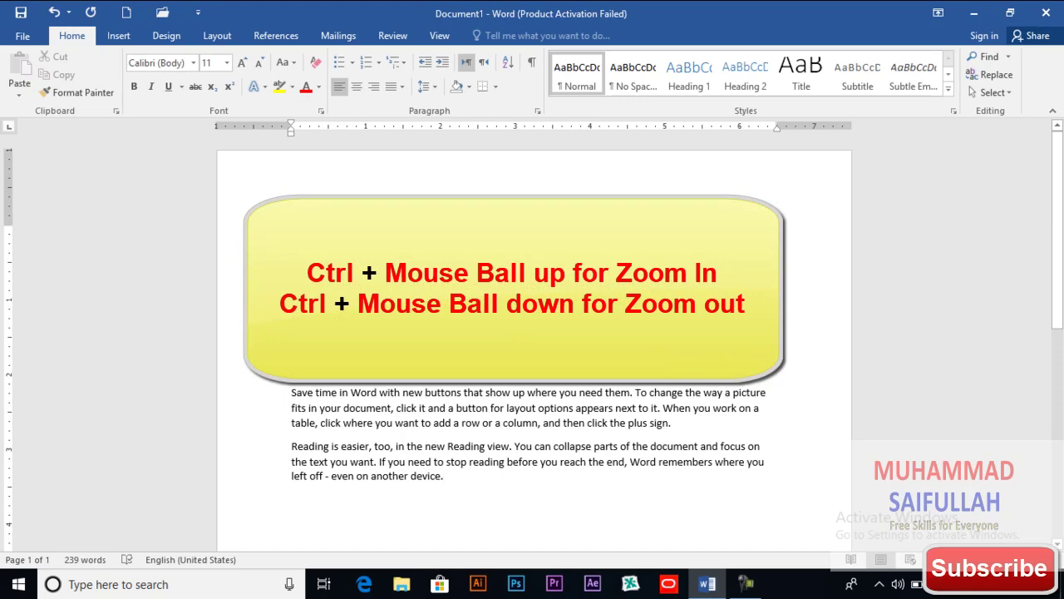
# Zoom in on the sample paragraphs with Ctrl+wheel, briefly zoom out, then zoom in again.
pyautogui.scroll(1, 532, 341)
pyautogui.scroll(1, 532, 340)
pyautogui.scroll(1, 532, 341)
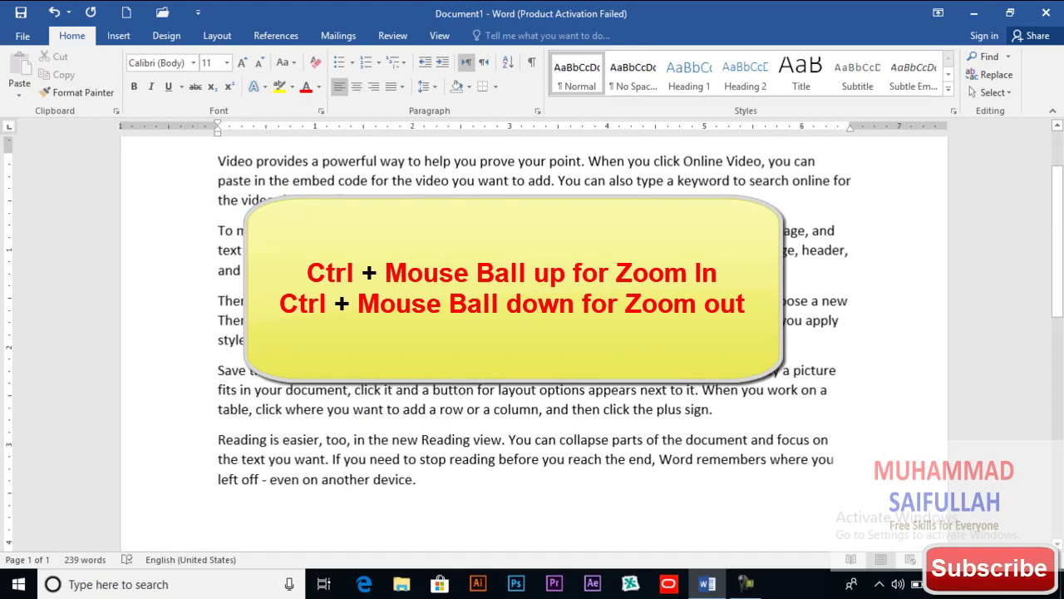
pyautogui.scroll(1, 532, 341)
pyautogui.scroll(1, 532, 341)
pyautogui.scroll(1, 532, 341)
pyautogui.scroll(1, 532, 341)
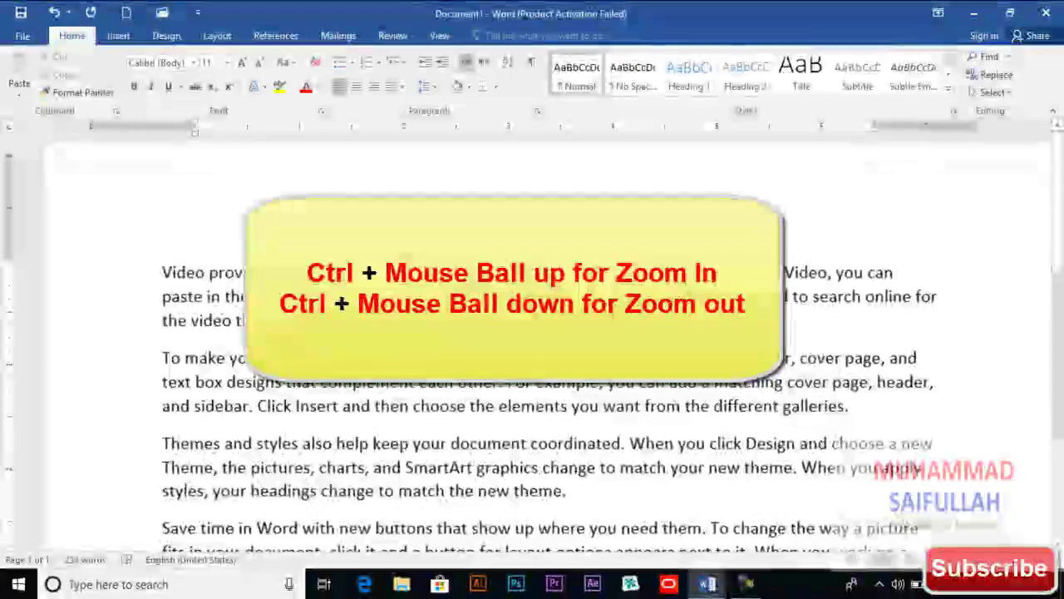
pyautogui.scroll(1, 532, 341)
pyautogui.scroll(1, 532, 341)
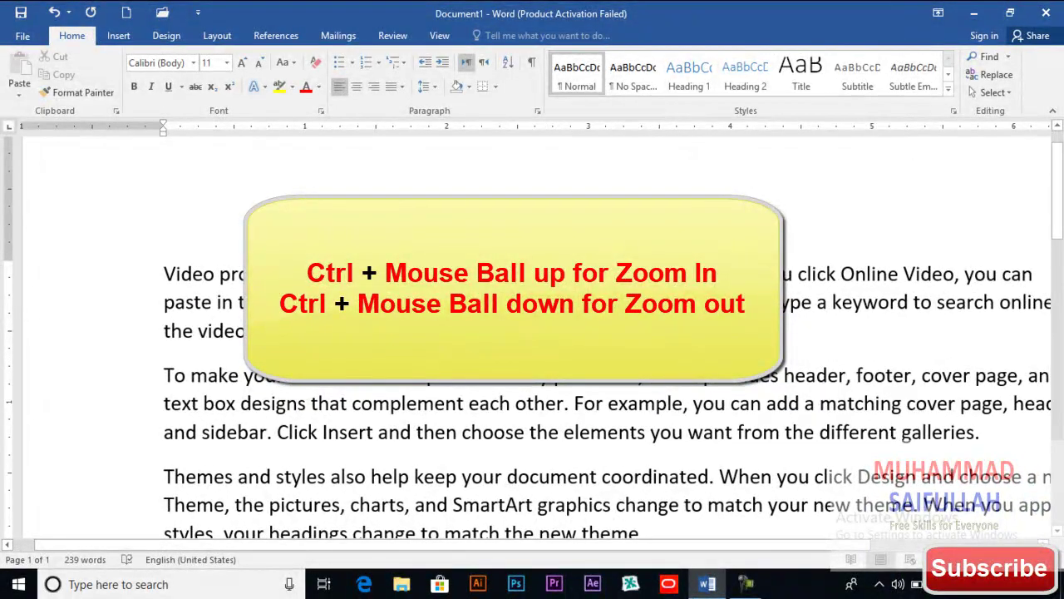
pyautogui.scroll(-1, 532, 340)
pyautogui.scroll(-1, 532, 341)
pyautogui.scroll(-1, 532, 341)
pyautogui.scroll(1, 532, 341)
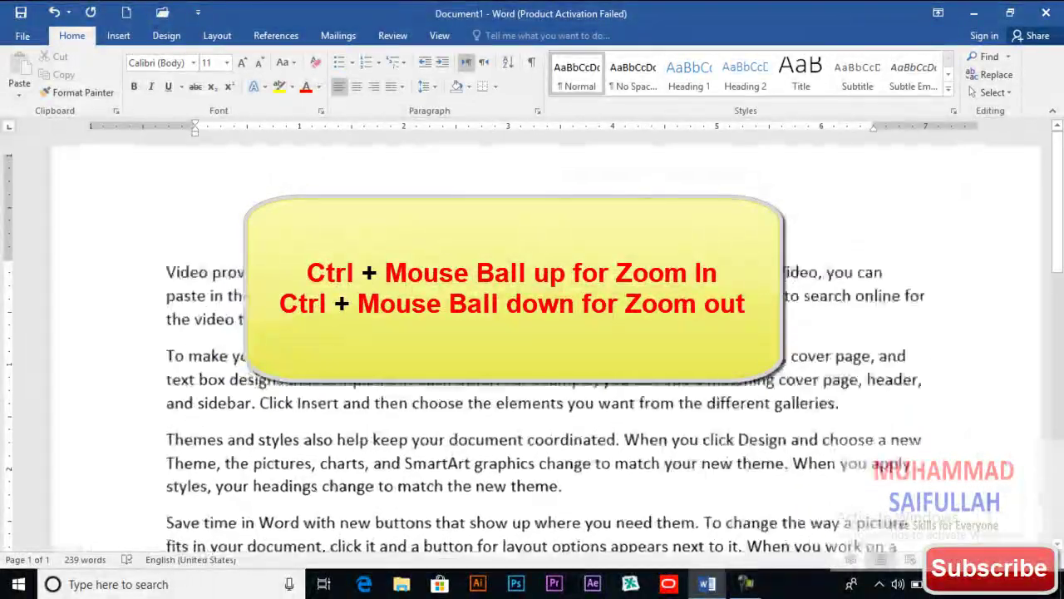
pyautogui.scroll(1, 336, 201)
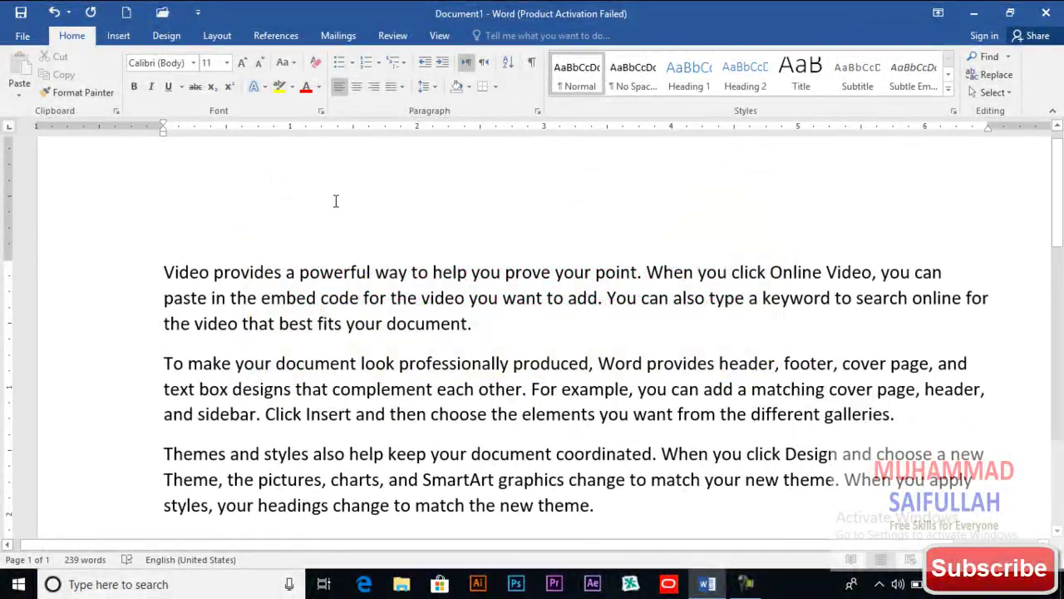
pyautogui.click(289, 69)
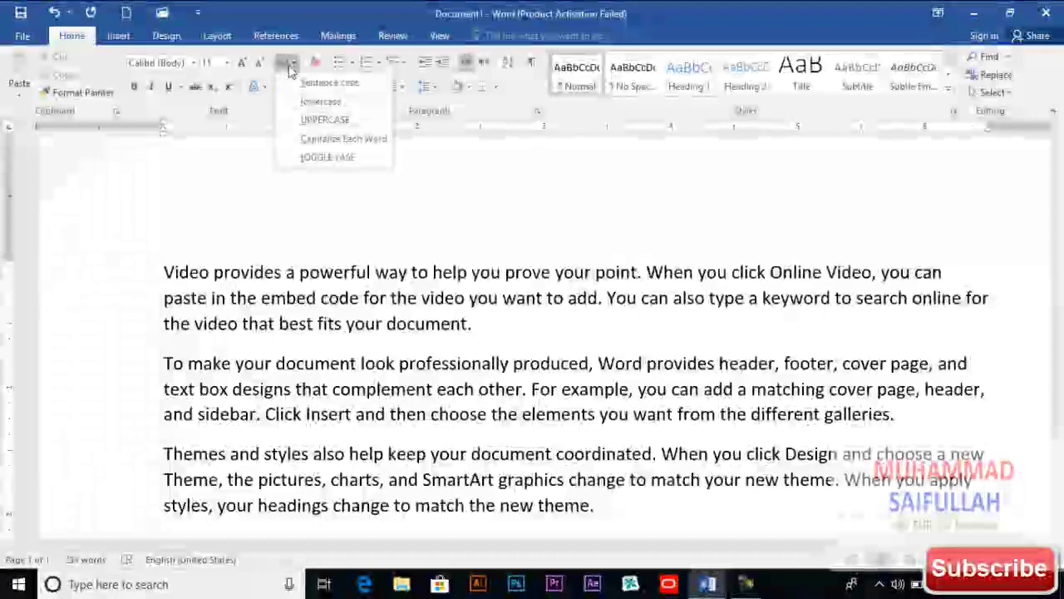
pyautogui.click(290, 70)
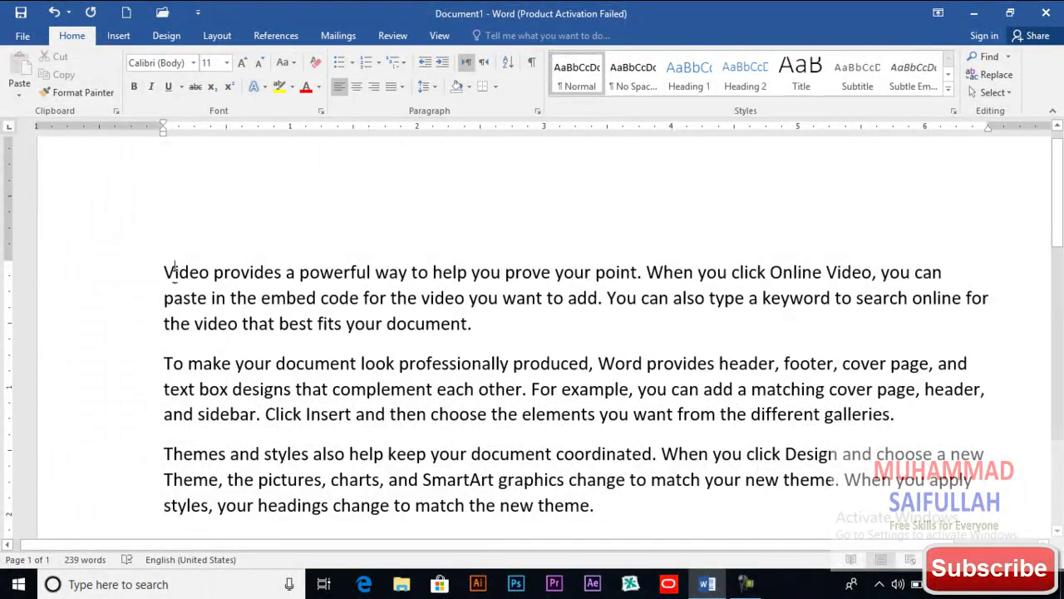
pyautogui.moveTo(164, 275); pyautogui.dragTo(175, 277)
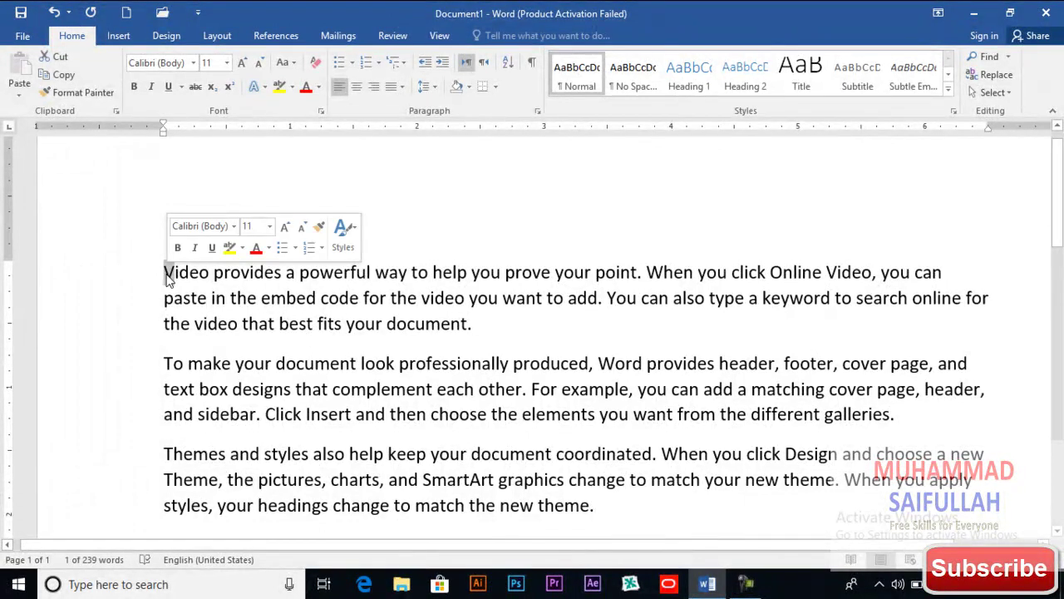
pyautogui.press('Left')
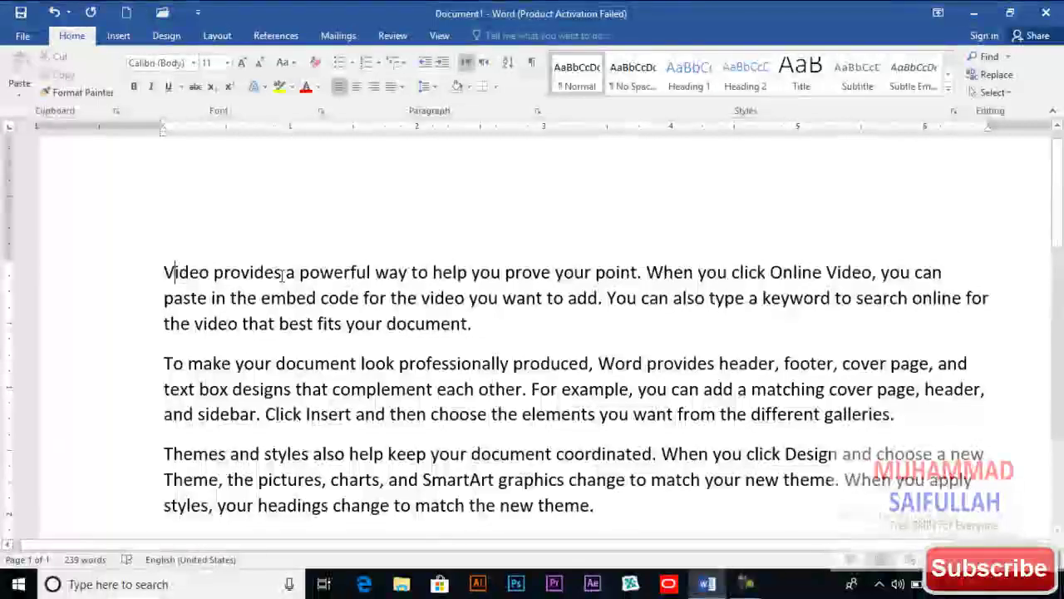
pyautogui.moveTo(646, 276); pyautogui.dragTo(664, 276)
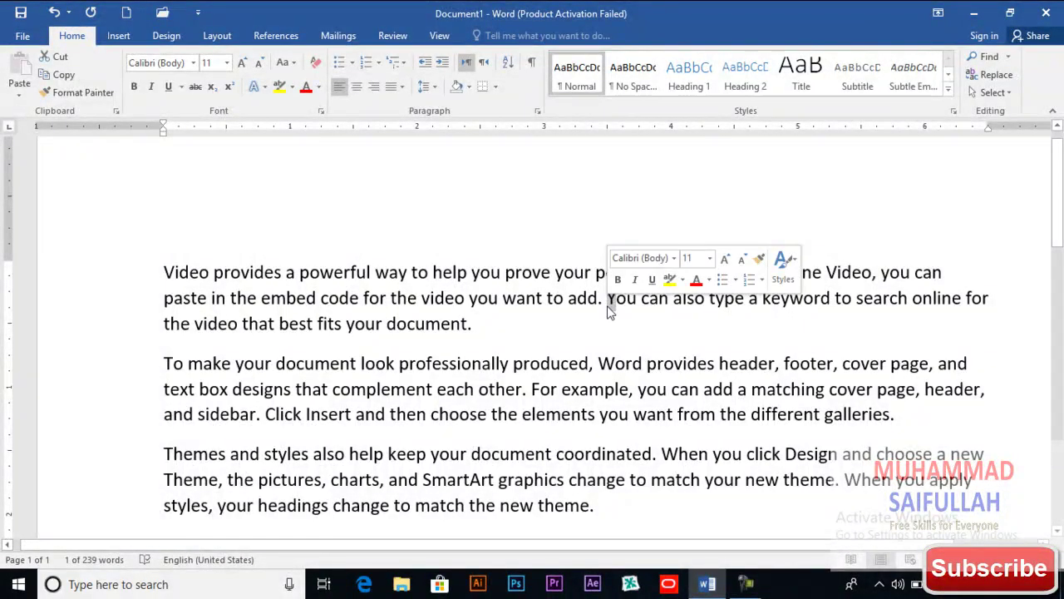
pyautogui.click(609, 311)
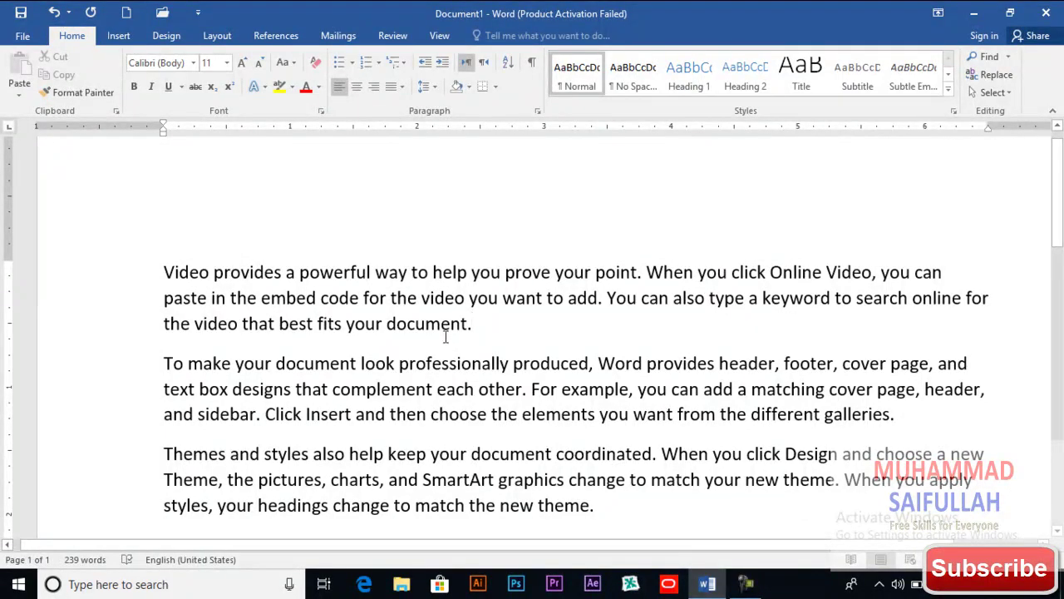
# Select the first paragraph and change it to lowercase.
pyautogui.moveTo(486, 323); pyautogui.dragTo(165, 272)
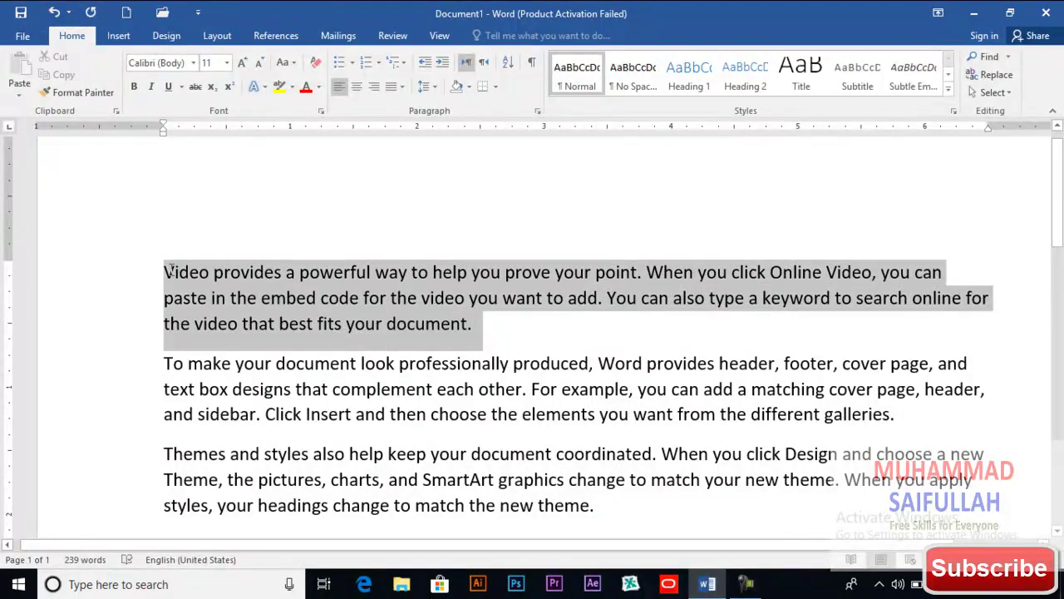
pyautogui.click(283, 66)
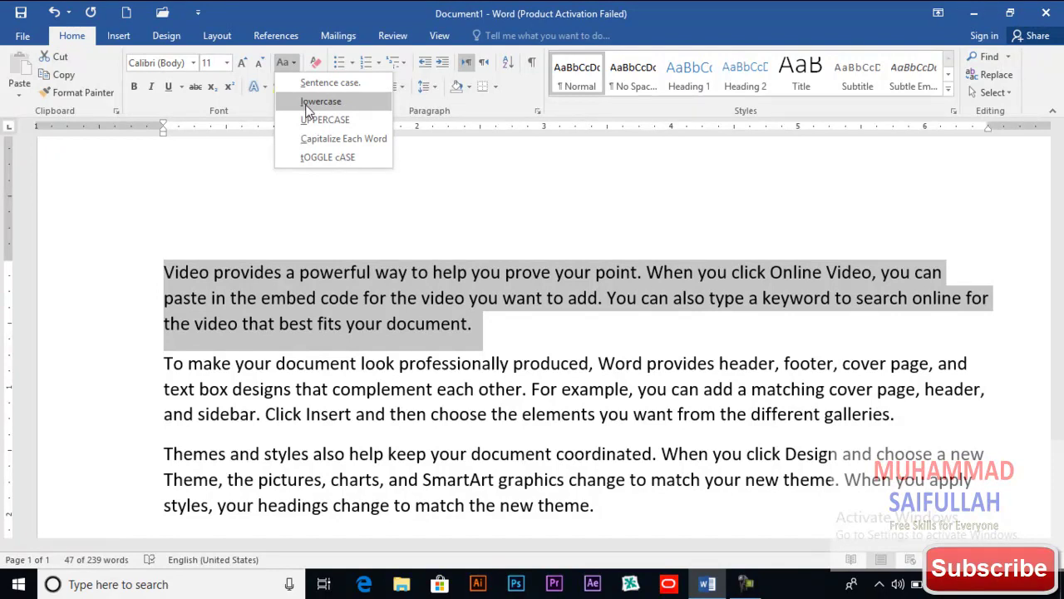
pyautogui.click(307, 110)
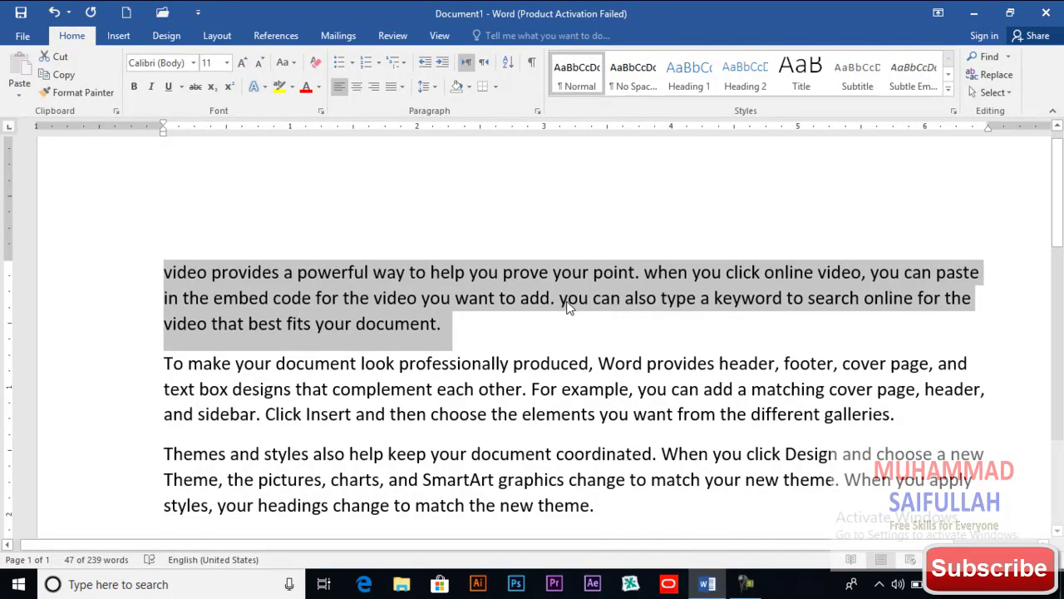
pyautogui.click(286, 65)
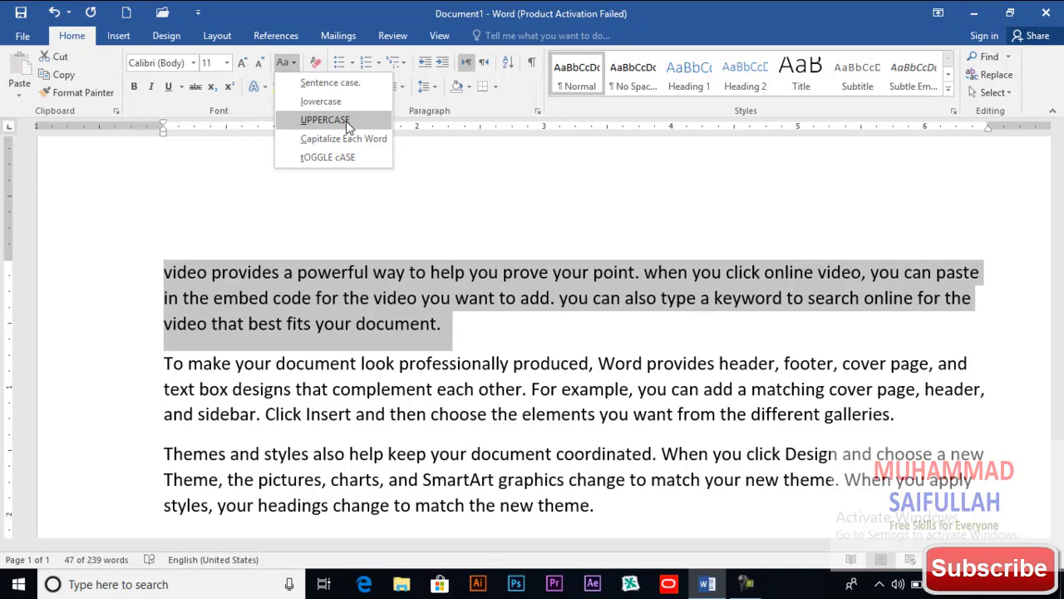
# Cycle the first paragraph through UPPERCASE, Capitalize Each Word, tOGGLE cASE, ending in Sentence case.
pyautogui.click(348, 121)
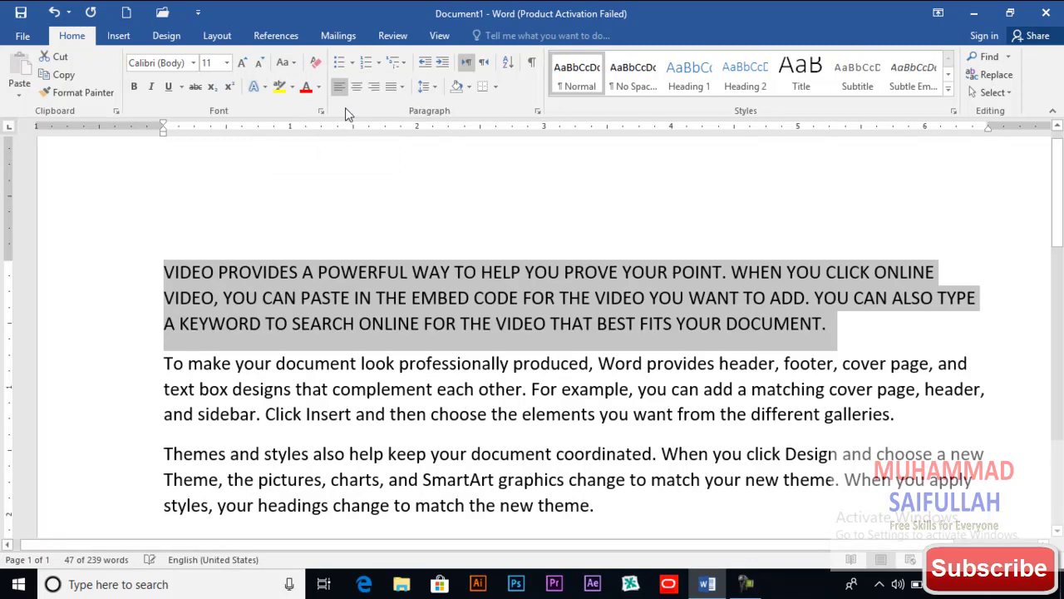
pyautogui.click(288, 64)
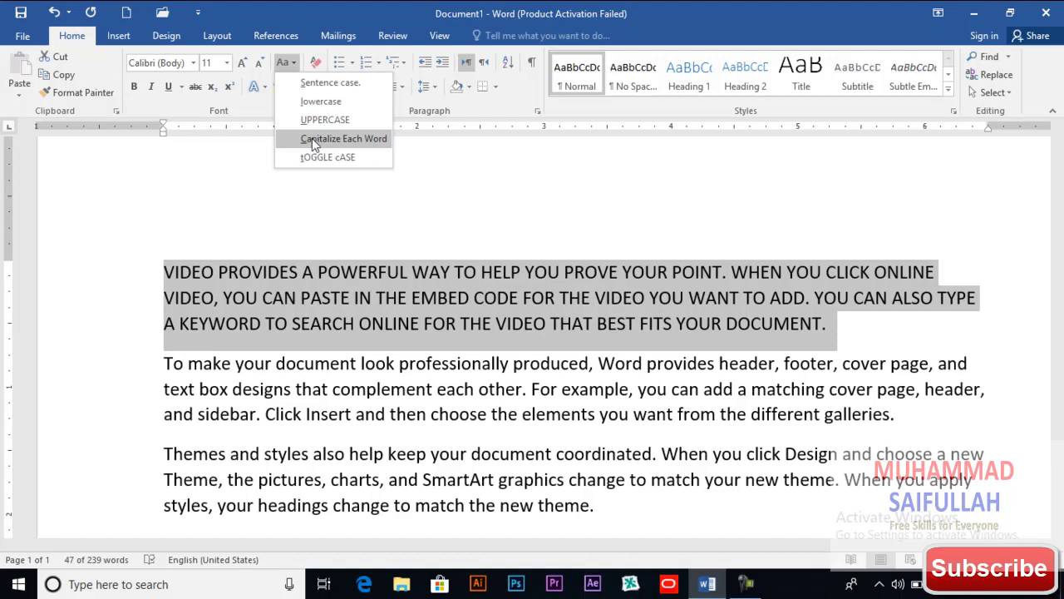
pyautogui.click(371, 143)
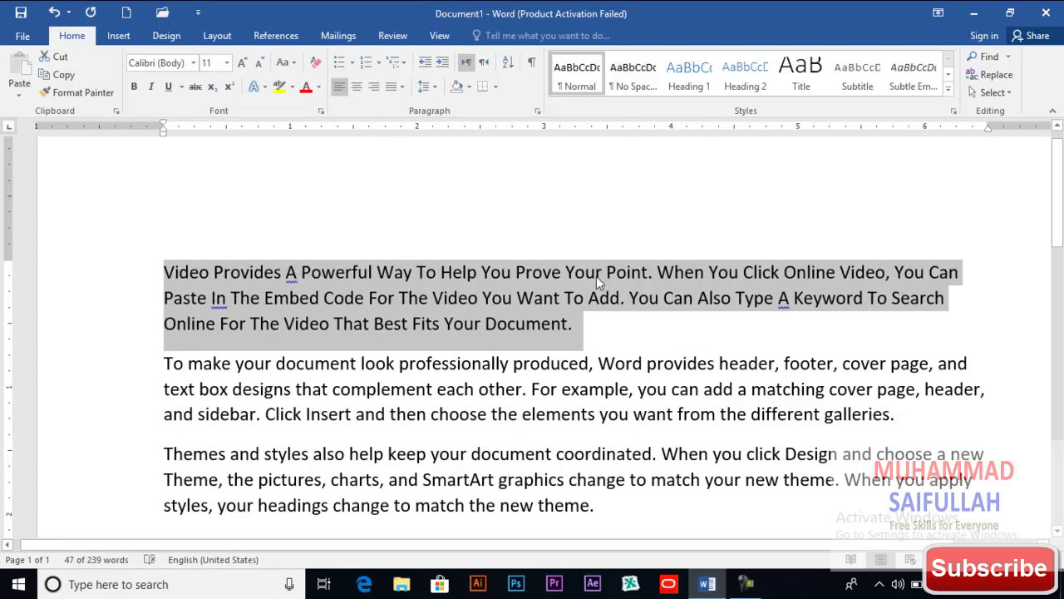
pyautogui.click(283, 63)
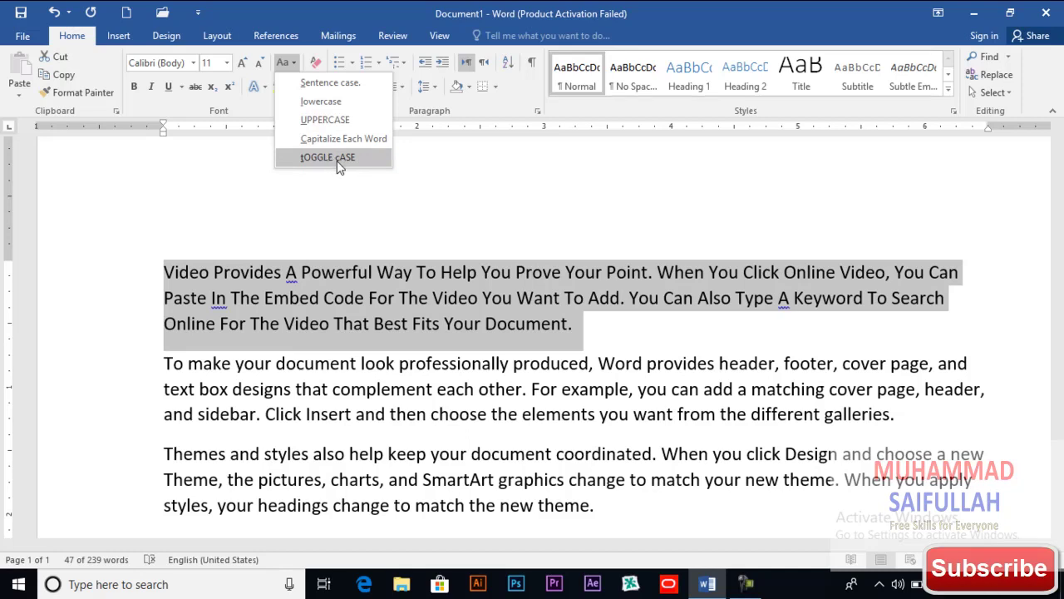
pyautogui.click(339, 159)
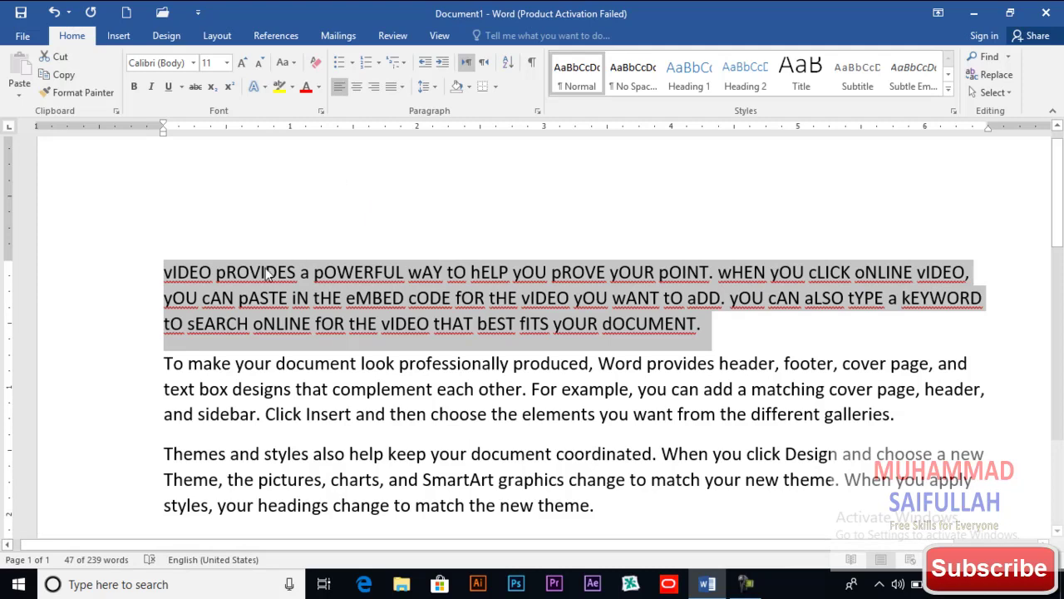
pyautogui.click(285, 62)
pyautogui.click(301, 84)
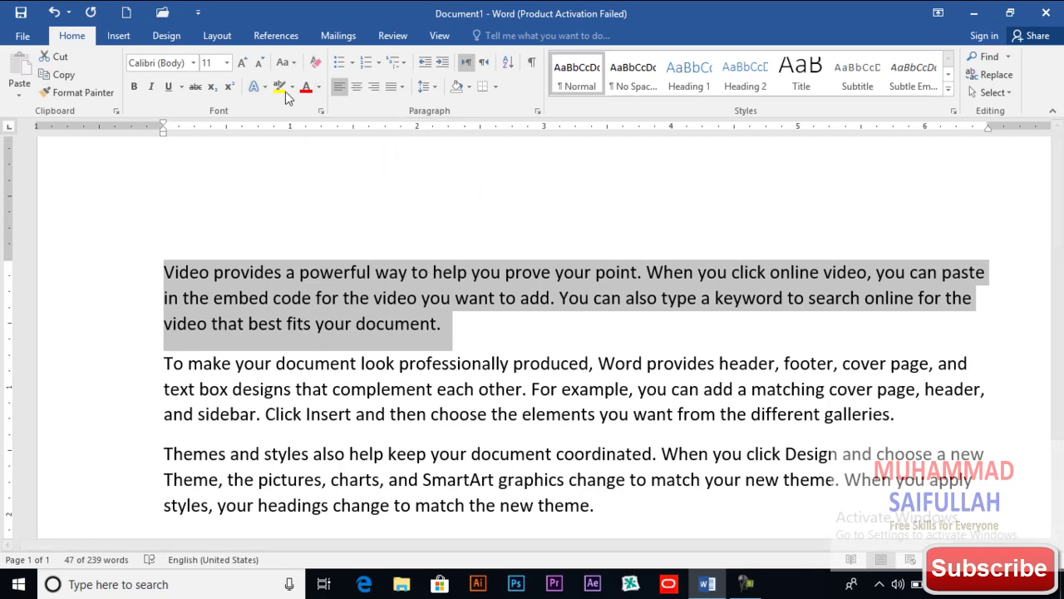
# Set the first paragraph to 16 pt, italic, bold and underlined.
pyautogui.click(239, 65)
pyautogui.click(239, 64)
pyautogui.click(240, 65)
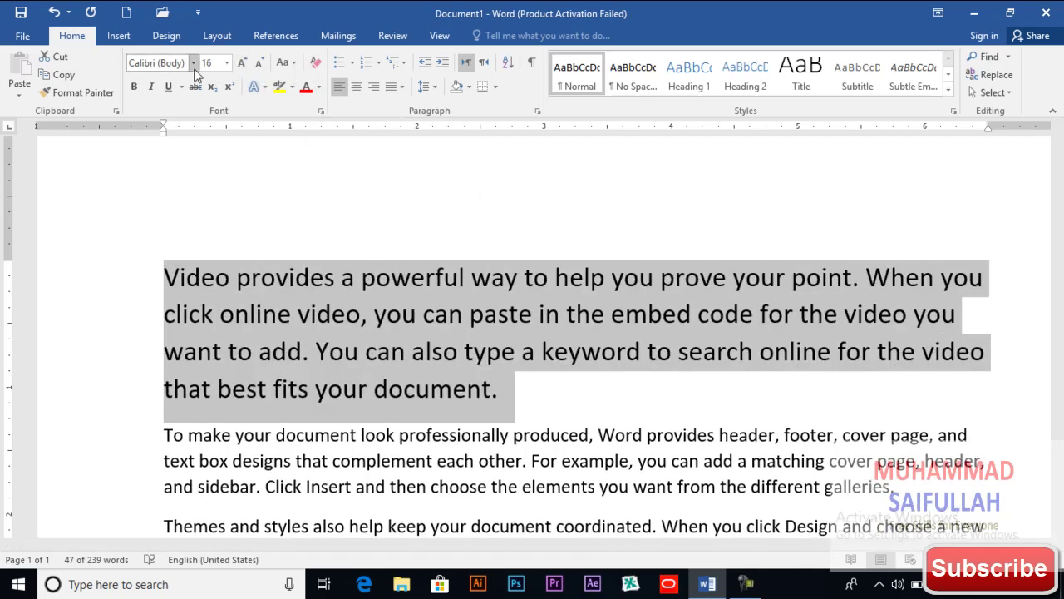
pyautogui.click(150, 86)
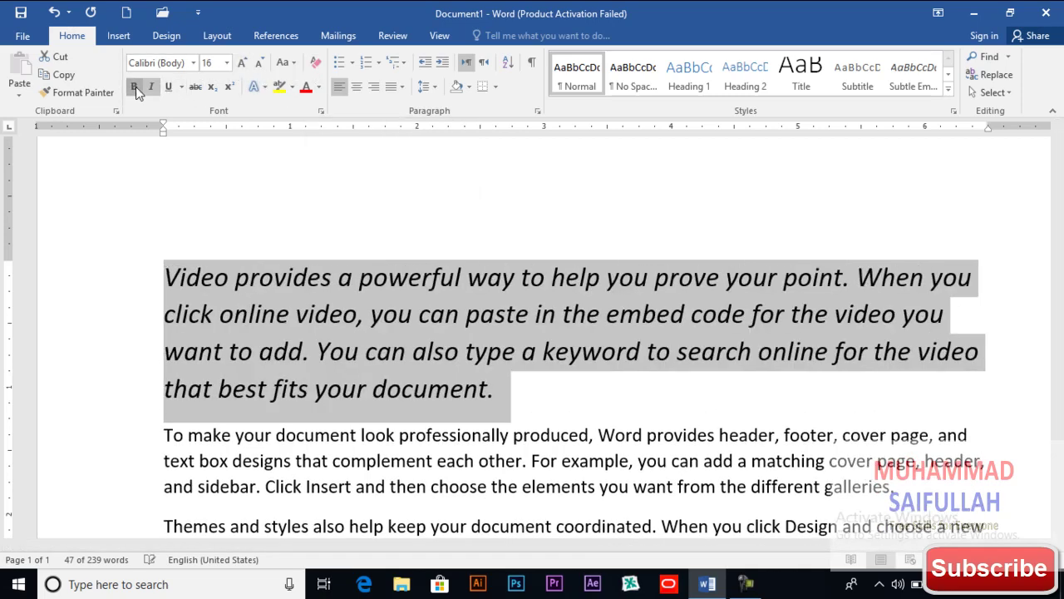
pyautogui.click(135, 87)
pyautogui.click(166, 87)
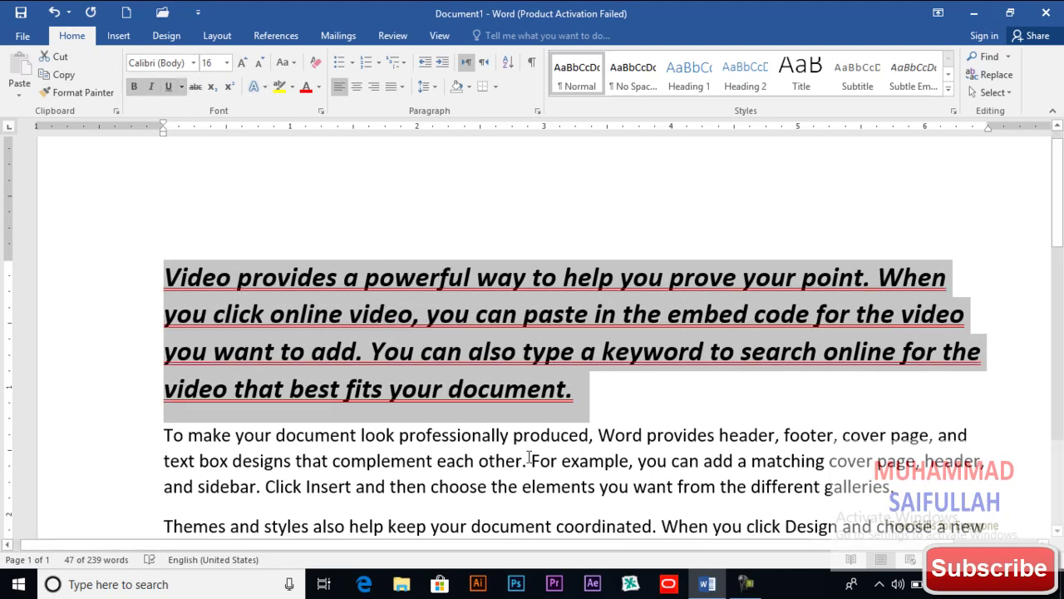
# Briefly select the second paragraph, then reselect the first paragraph.
pyautogui.scroll(-2, 525, 466)
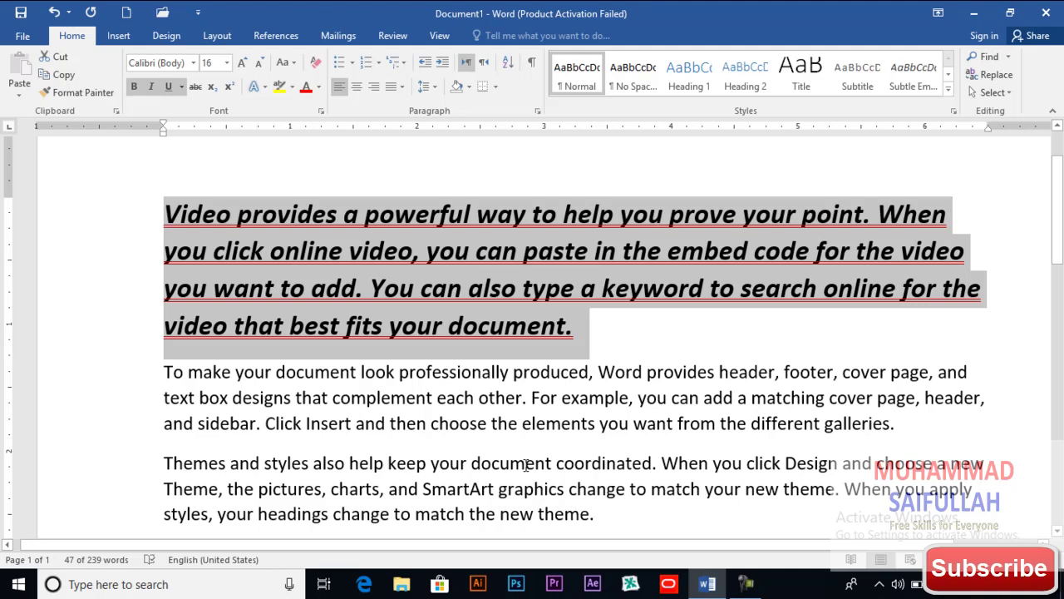
pyautogui.click(164, 372)
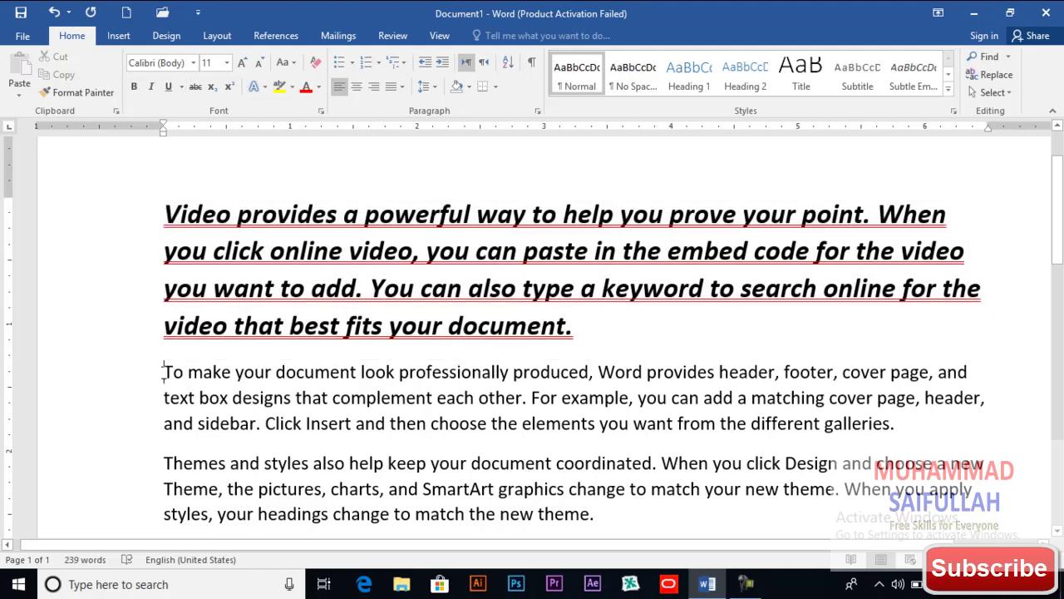
pyautogui.moveTo(165, 372)
pyautogui.mouseDown()
pyautogui.moveTo(898, 428)
pyautogui.moveTo(844, 420)
pyautogui.mouseUp()
pyautogui.click(906, 438)
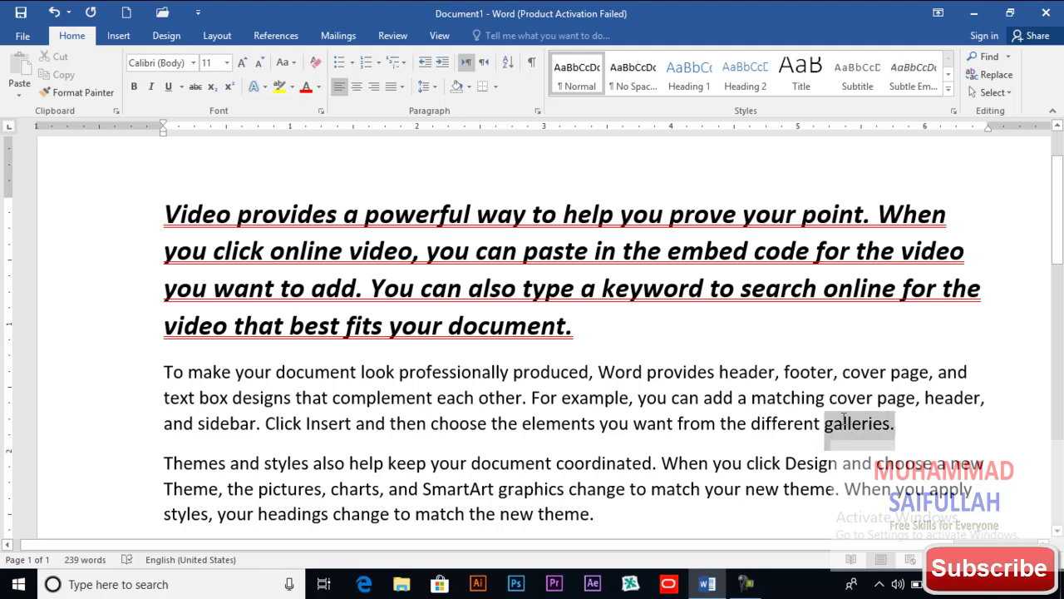
pyautogui.moveTo(574, 326); pyautogui.dragTo(166, 212)
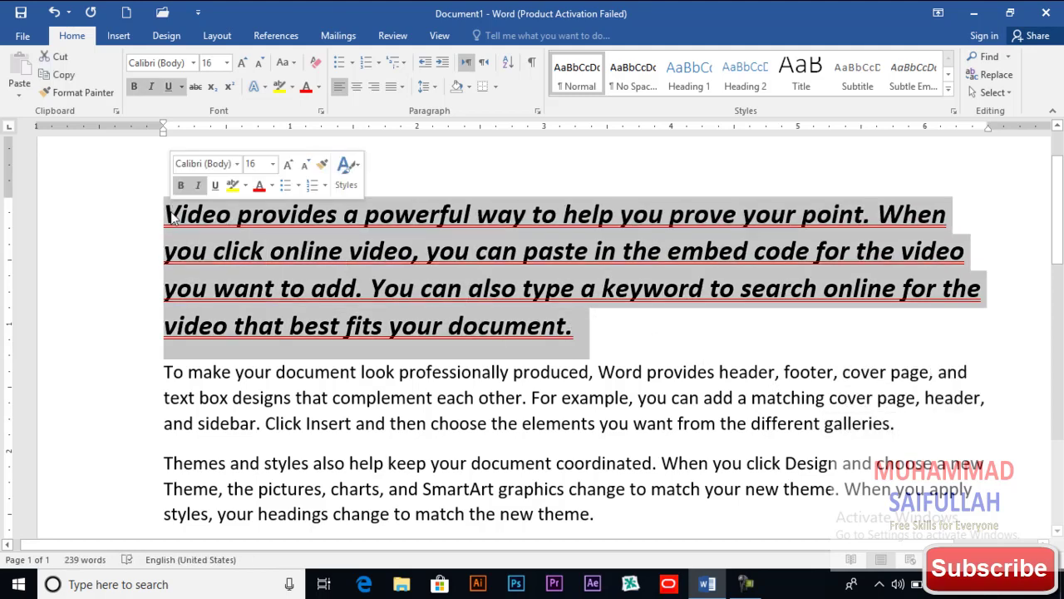
# Strip the first paragraph's formatting, then make it 16 pt, bold and italic.
pyautogui.click(314, 64)
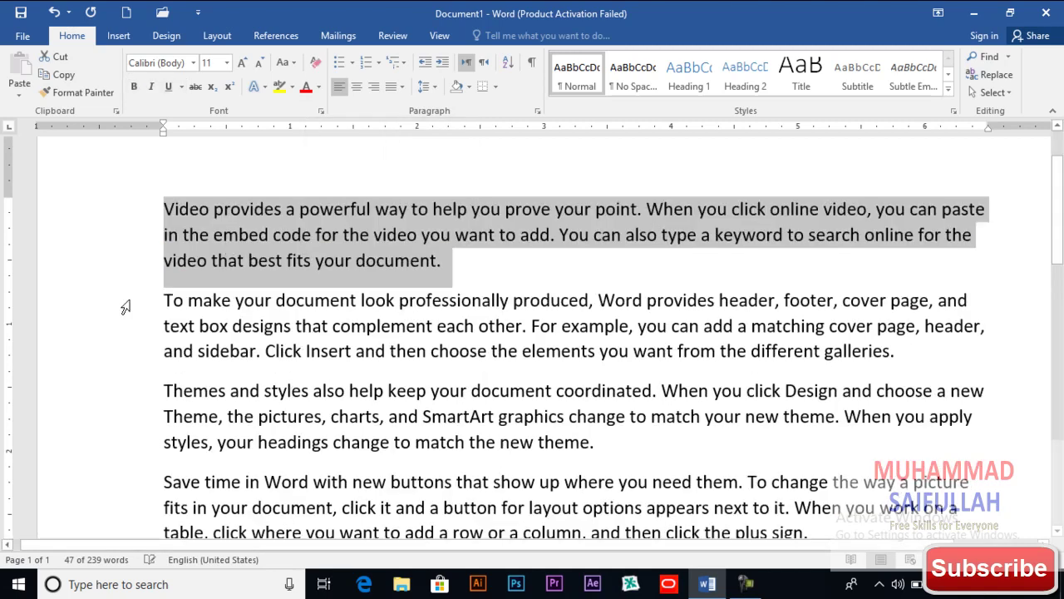
pyautogui.click(242, 67)
pyautogui.click(242, 66)
pyautogui.click(242, 67)
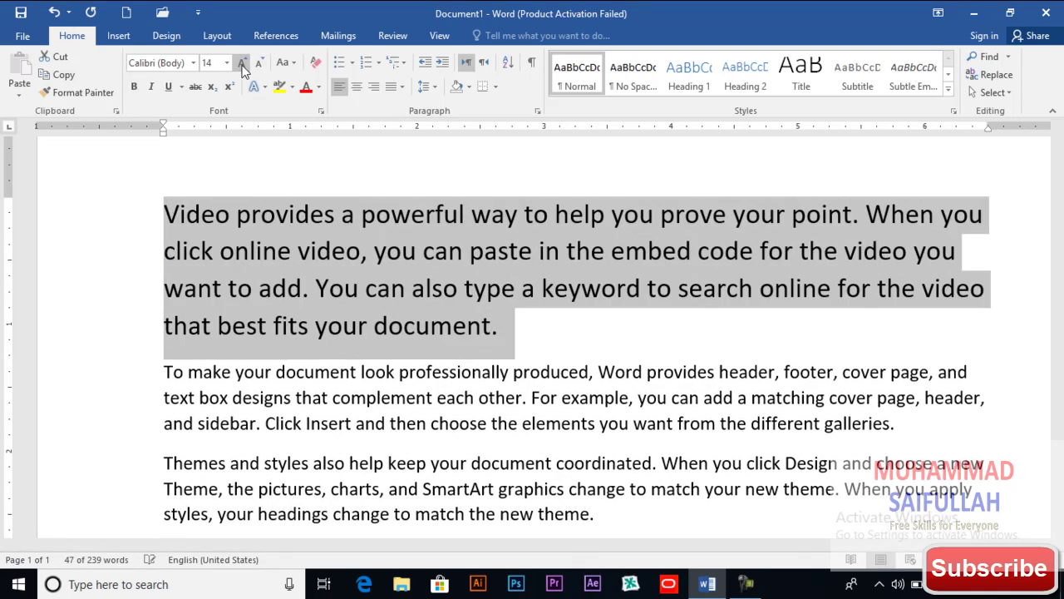
pyautogui.click(136, 88)
pyautogui.click(151, 87)
# Underline the first paragraph and color it red, then clear all its formatting again.
pyautogui.click(168, 86)
pyautogui.click(304, 88)
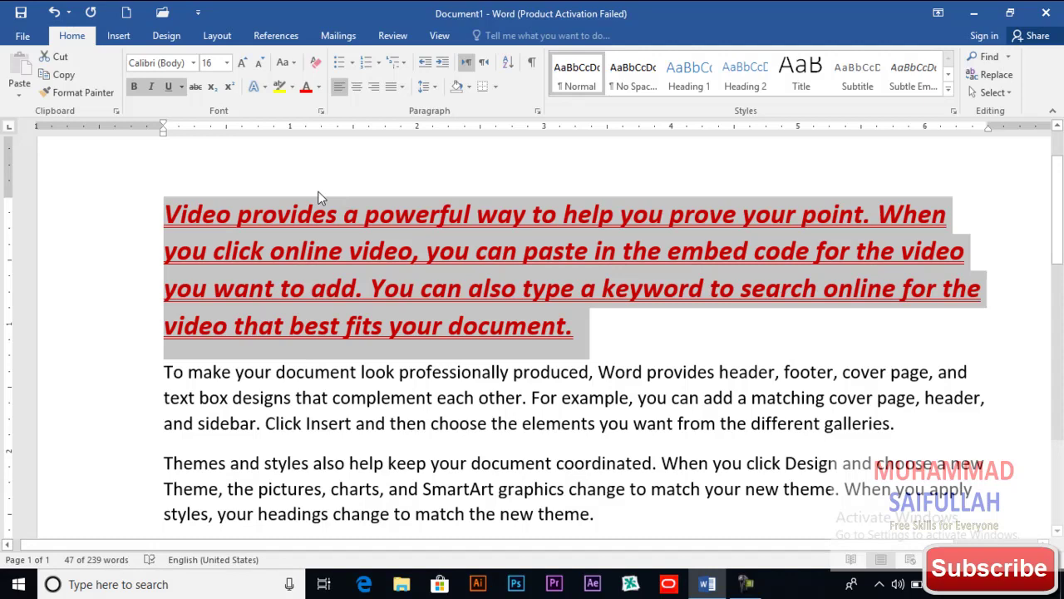
pyautogui.click(316, 67)
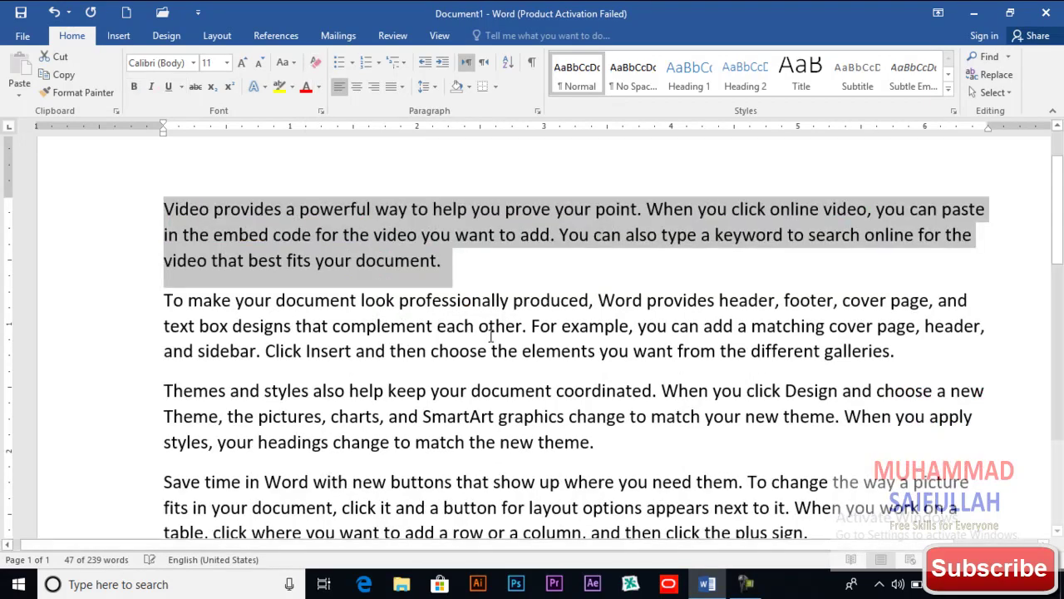
pyautogui.click(458, 263)
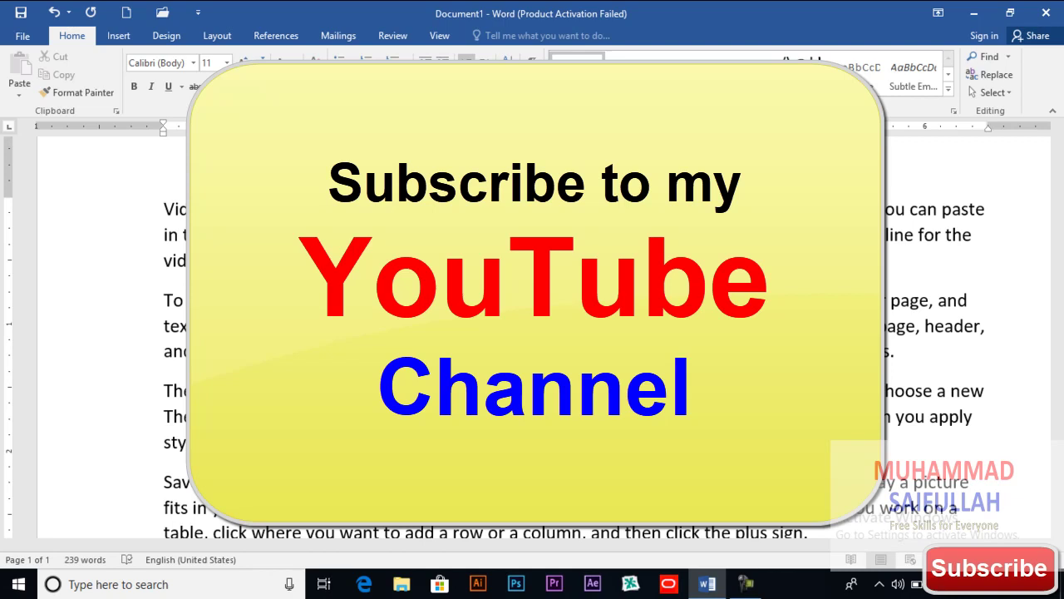
# Zoom out with Ctrl and the mouse wheel until the whole page of five sample paragraphs fits.
pyautogui.scroll(2, 532, 333)
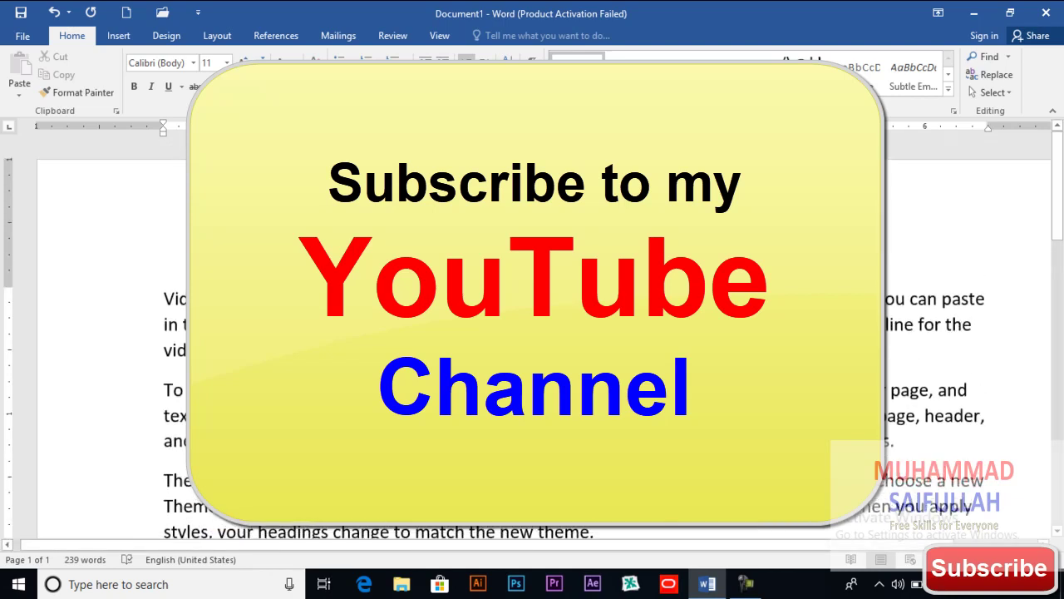
pyautogui.keyDown('ctrl'); pyautogui.scroll(-2, 532, 333); pyautogui.keyUp('ctrl')
pyautogui.keyDown('ctrl'); pyautogui.scroll(-1, 532, 333); pyautogui.keyUp('ctrl')
pyautogui.keyDown('ctrl'); pyautogui.scroll(-1, 532, 332); pyautogui.keyUp('ctrl')
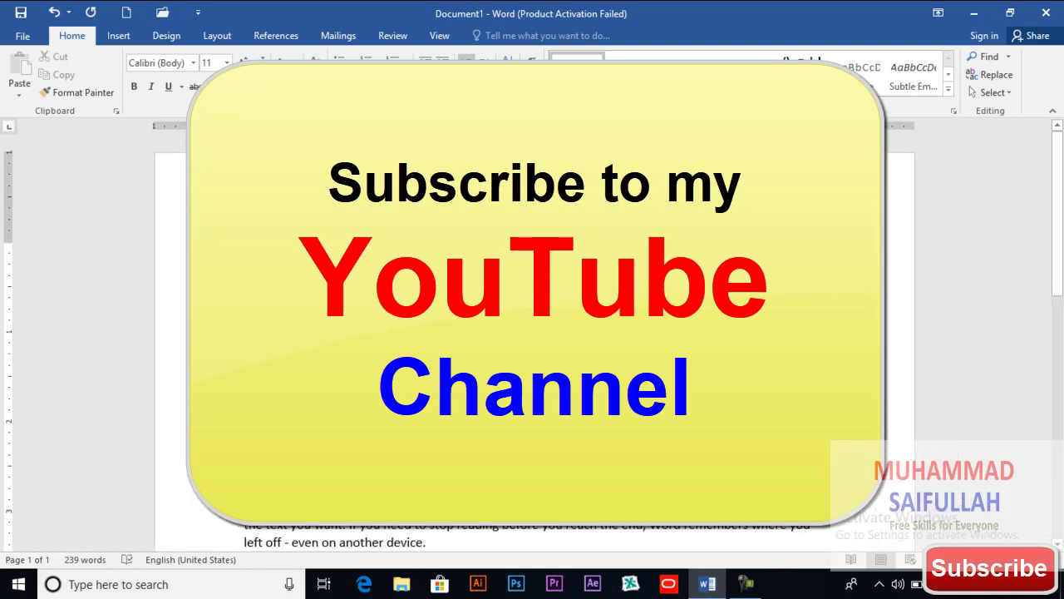